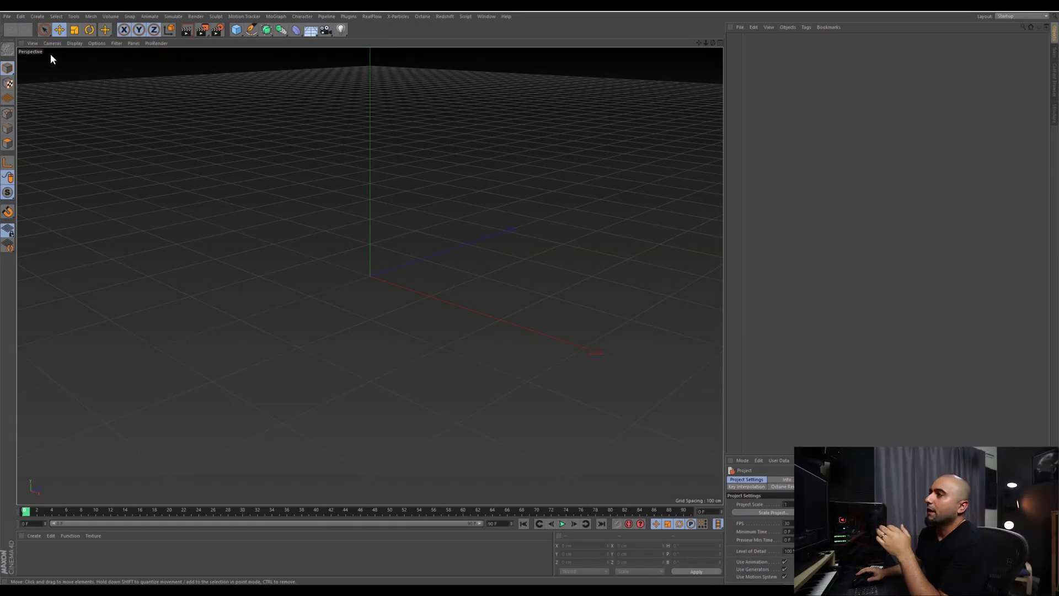
Add a camera object to the scene and briefly toggle looking through it.
click(326, 28)
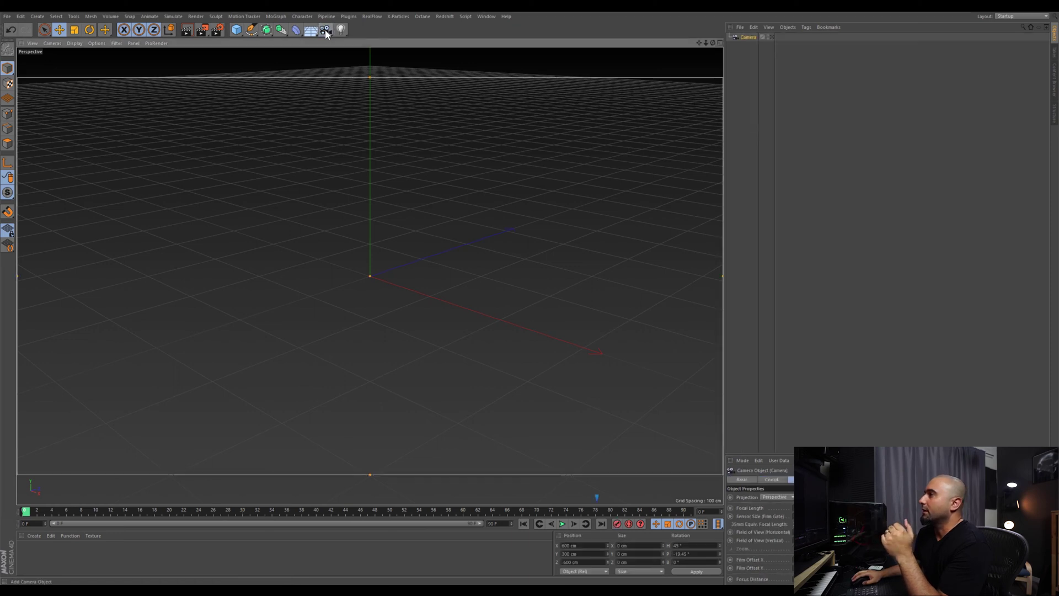
click(772, 37)
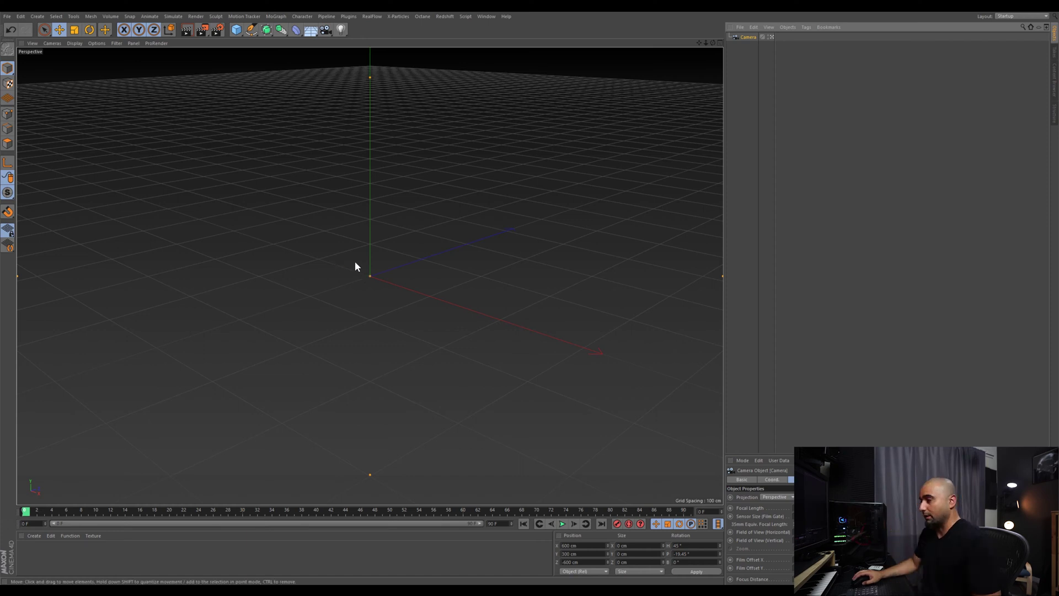
click(771, 37)
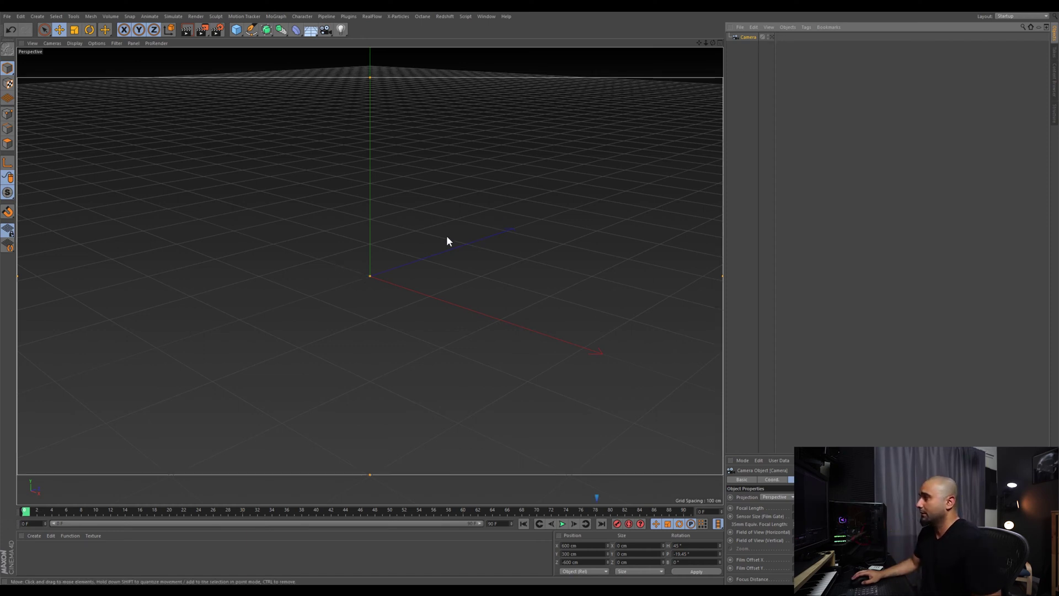
Set the project's default key interpolation to Linear and clear the object selection.
key(ctrl+d)
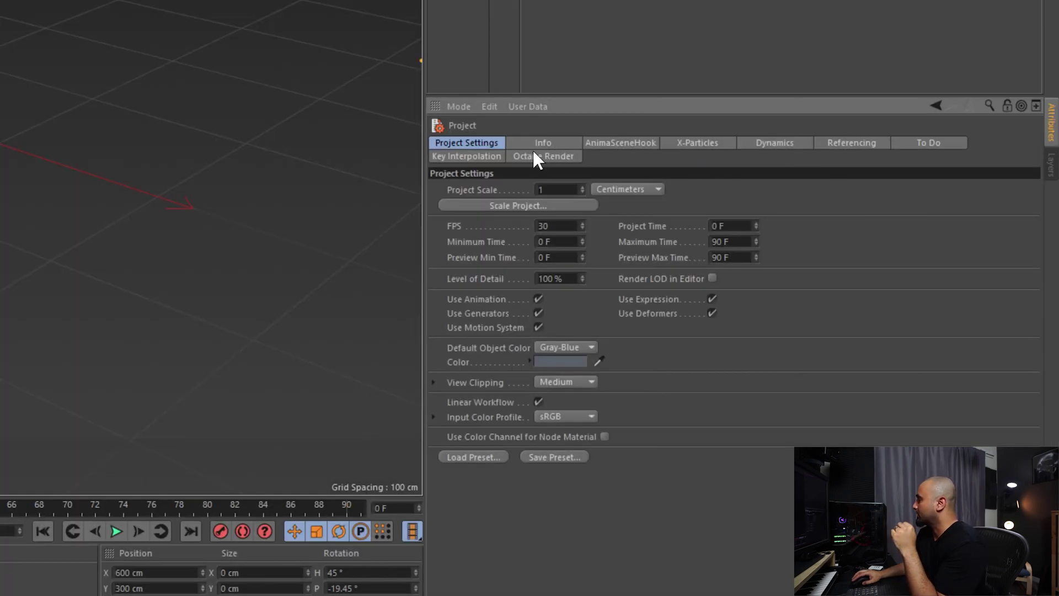
click(485, 157)
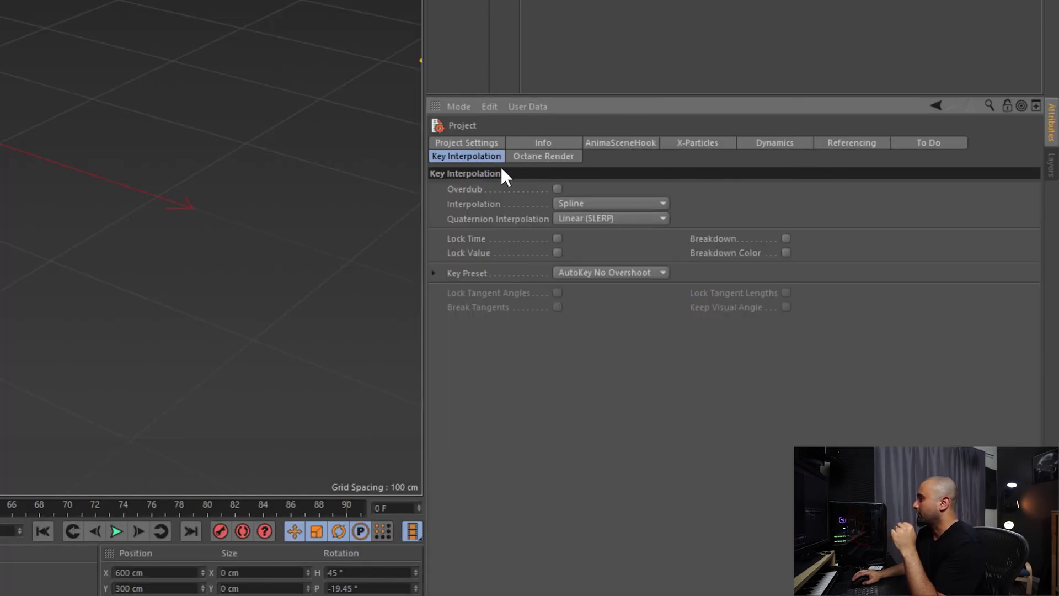
click(588, 203)
click(580, 232)
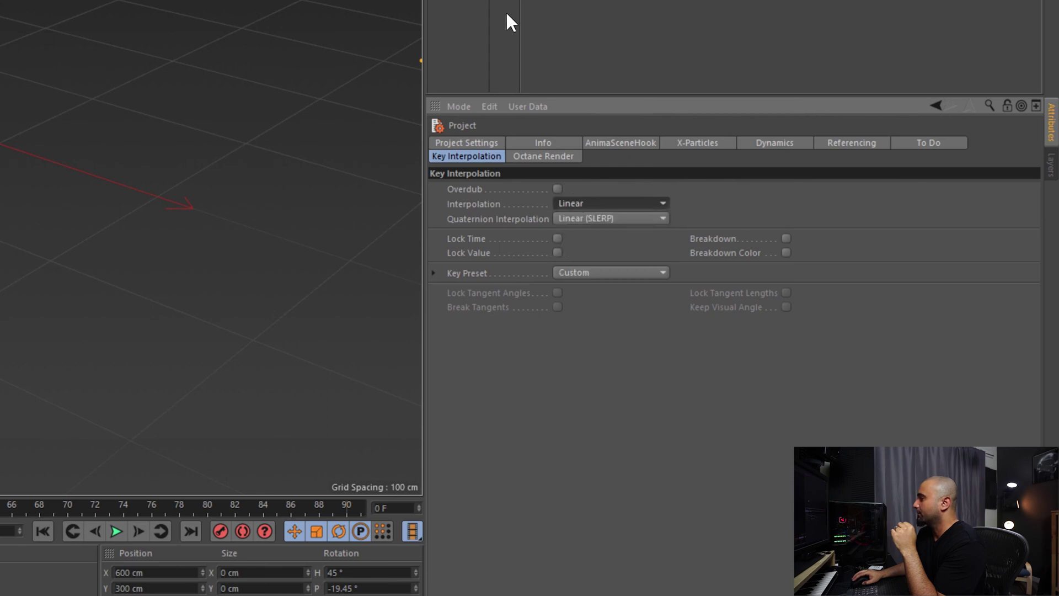
key(ctrl+shift+a)
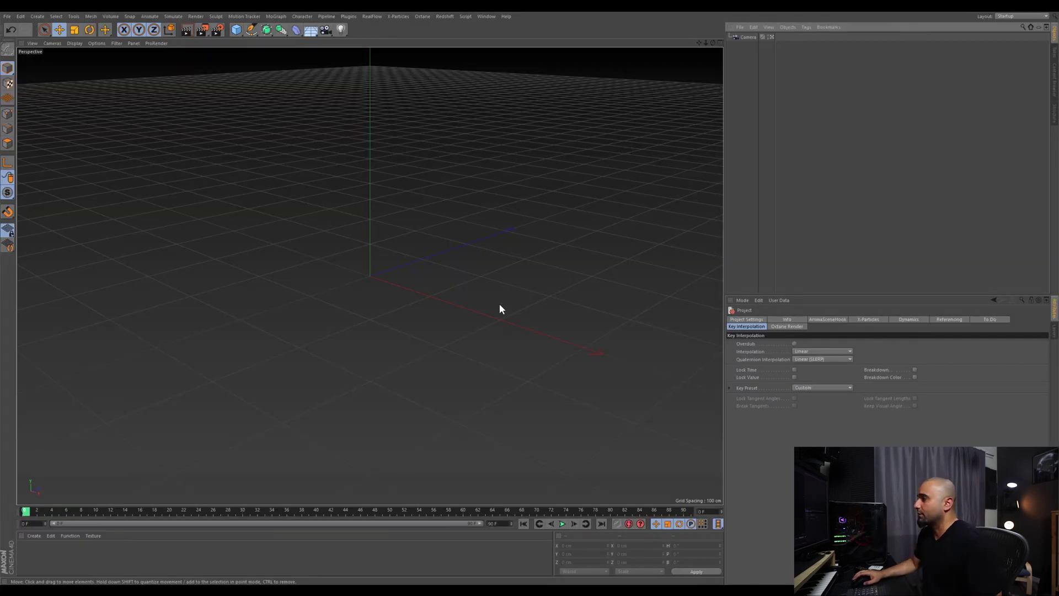
Turn on autokeying and keyframe the camera's starting pose and a moved and rotated pose at frame 23.
scroll(458, 313, down, 5)
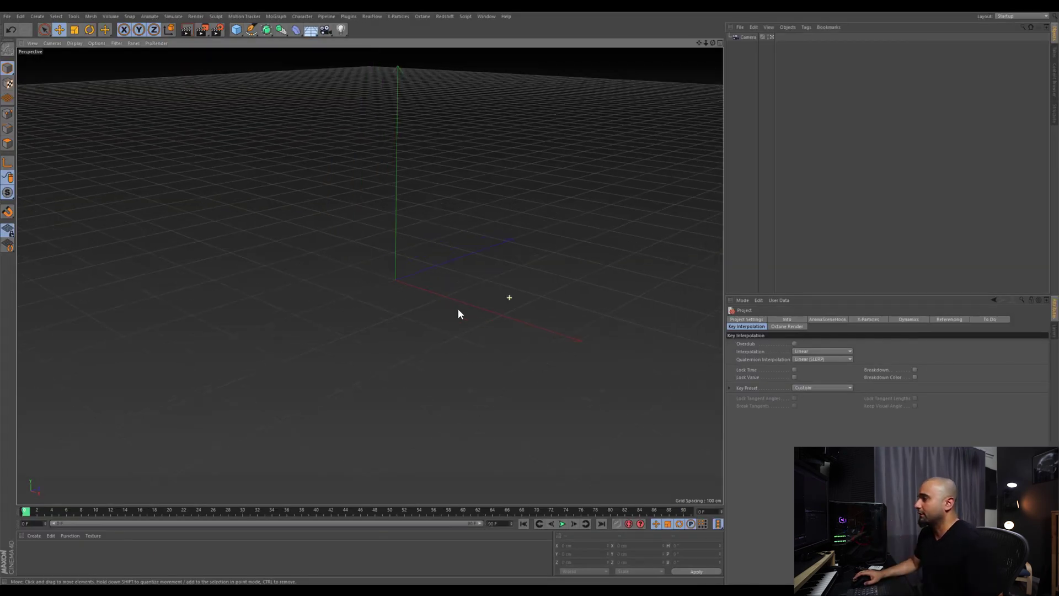
alt+drag(402, 336, 217, 83)
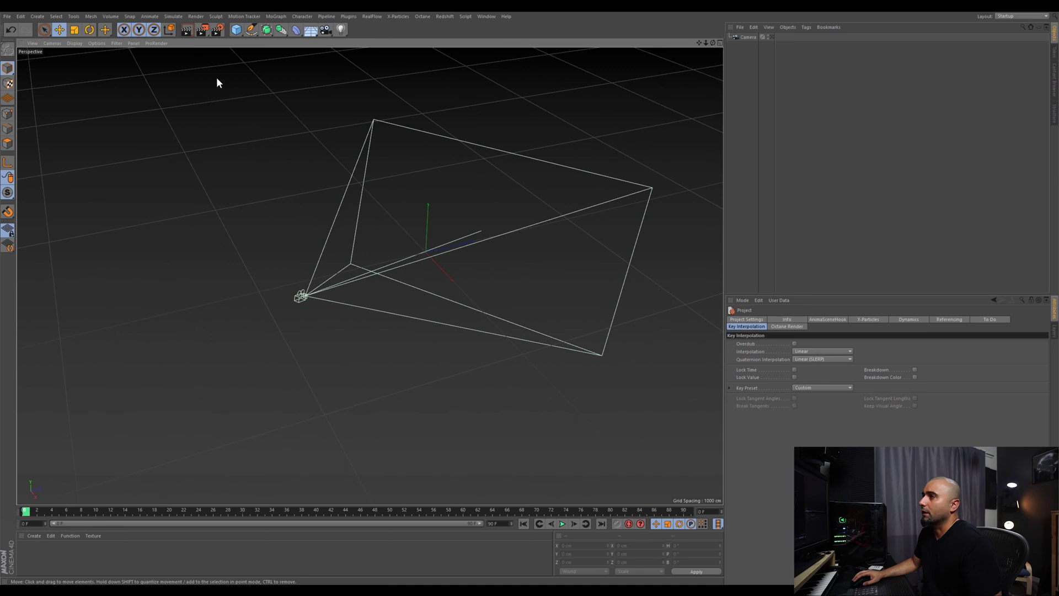
click(55, 31)
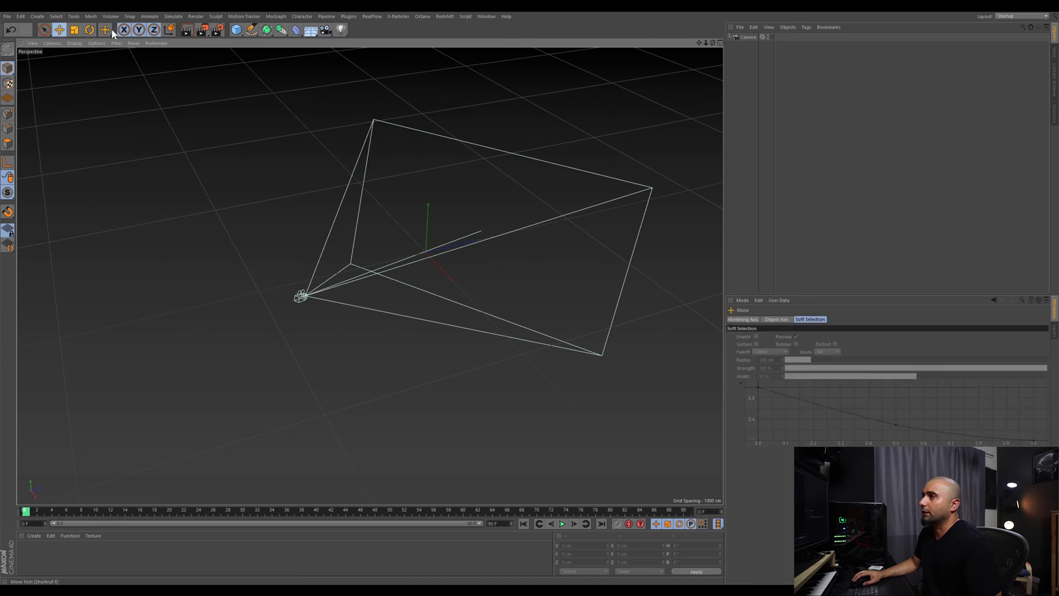
click(629, 524)
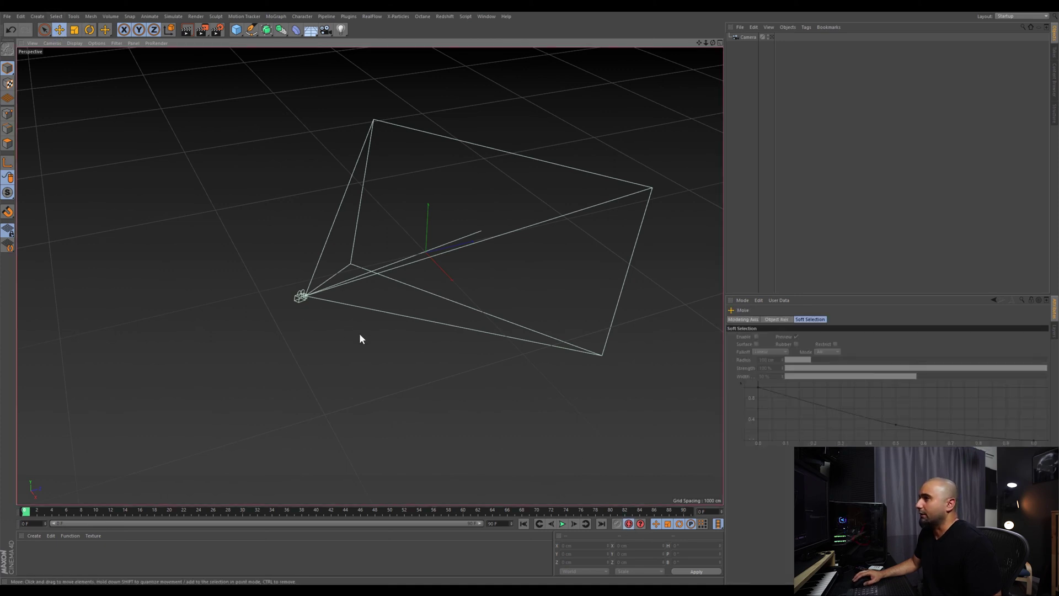
click(749, 37)
key(r)
Keyframe further moved and rotated camera poses at frames 44, 64 and 90, and play back the motion.
click(253, 511)
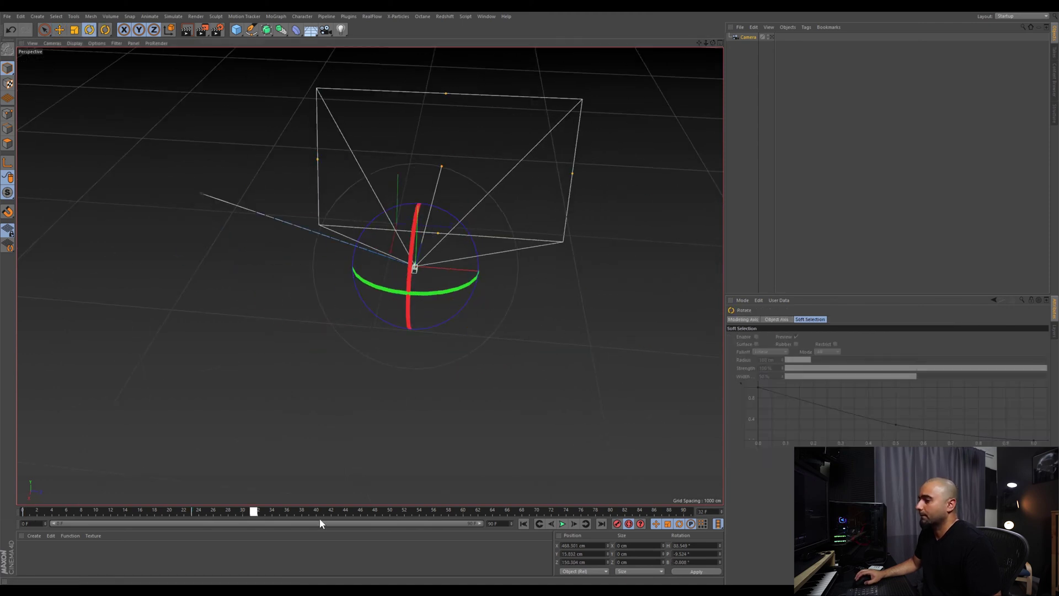
click(348, 511)
key(e)
key(r)
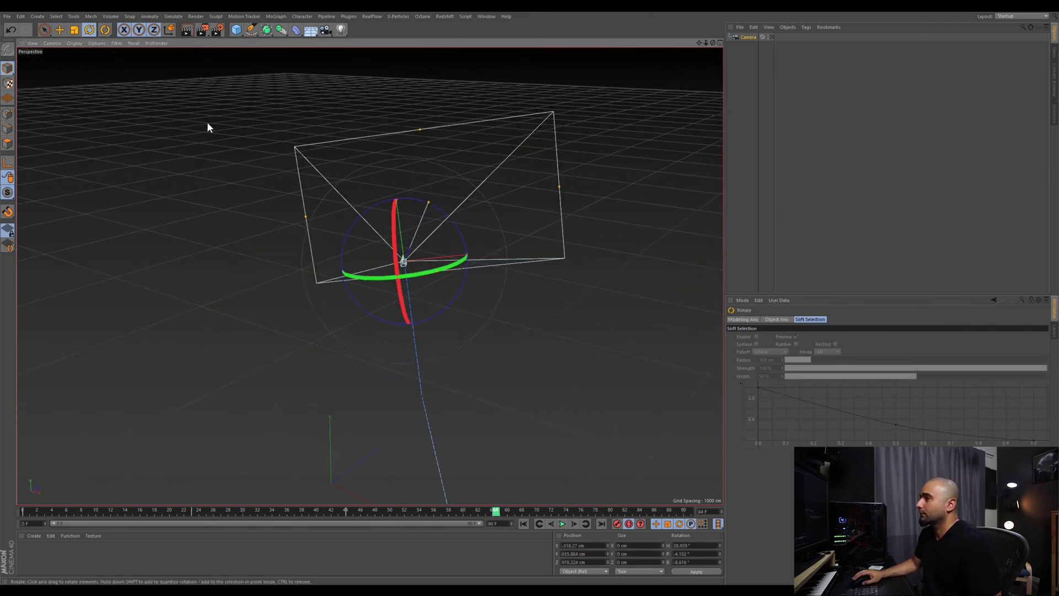
key(e)
key(r)
key(e)
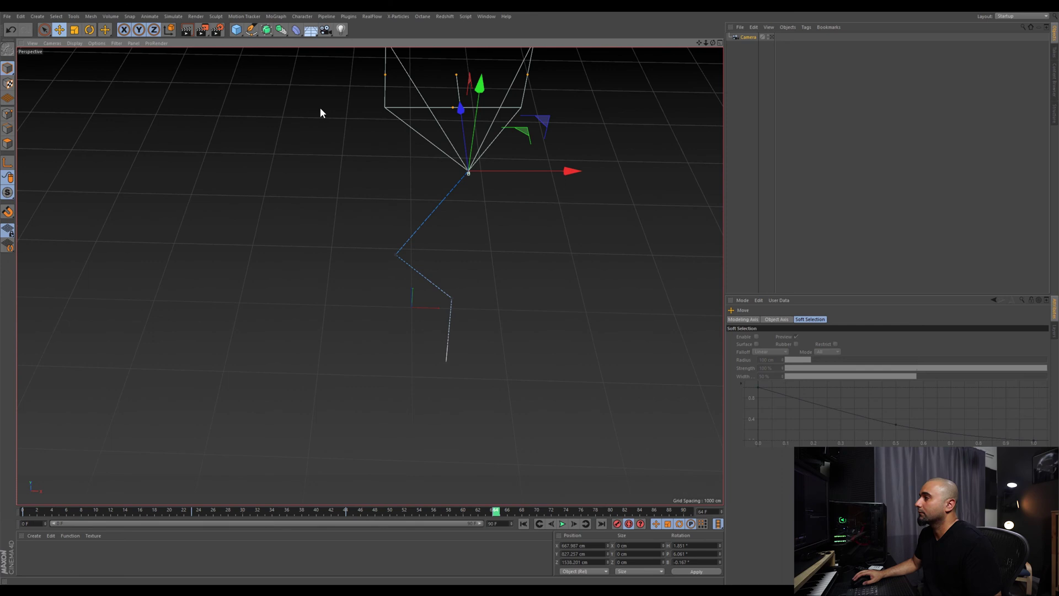
key(F8)
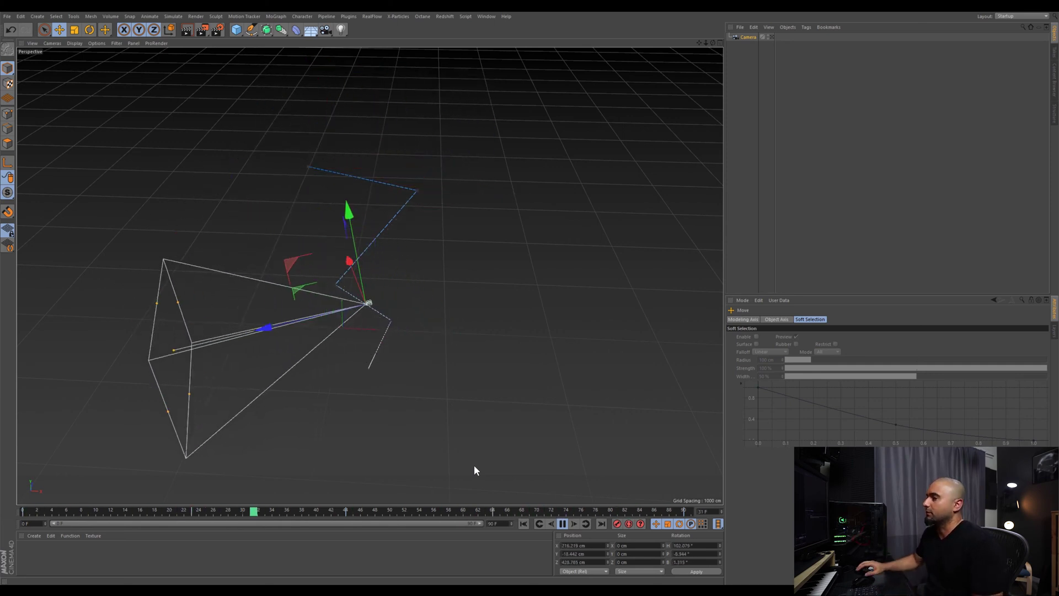
click(562, 523)
Add an XPresso tag to the camera and place its node editor over the viewport.
click(807, 27)
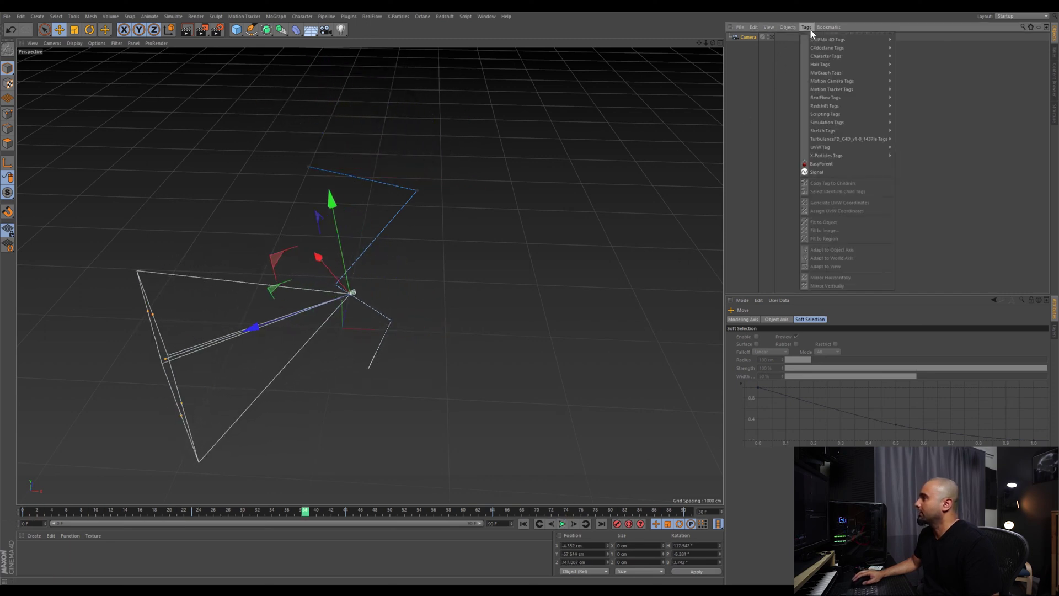
mouse_move(813, 39)
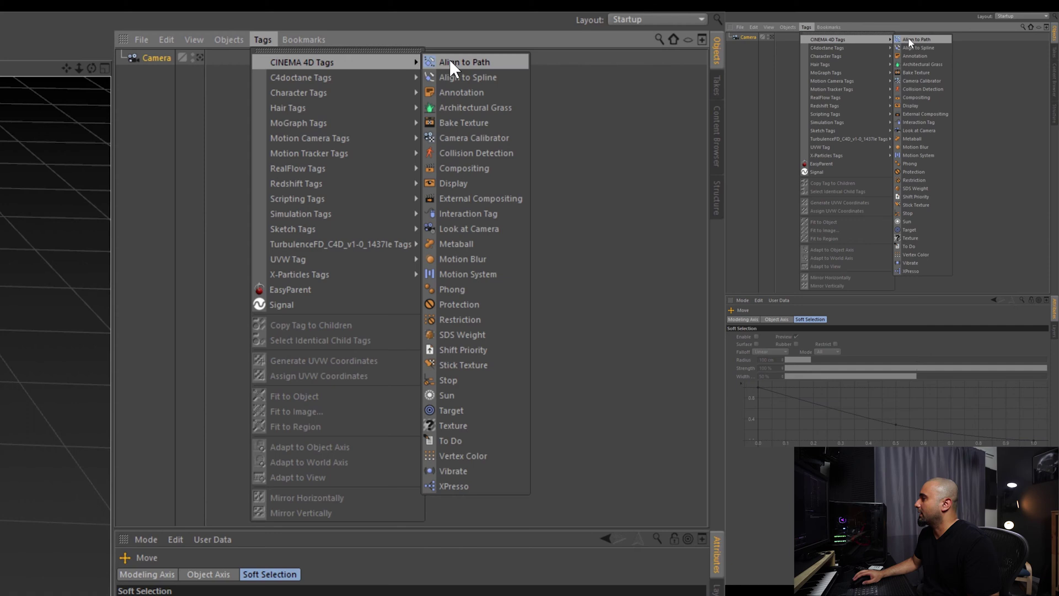
click(913, 270)
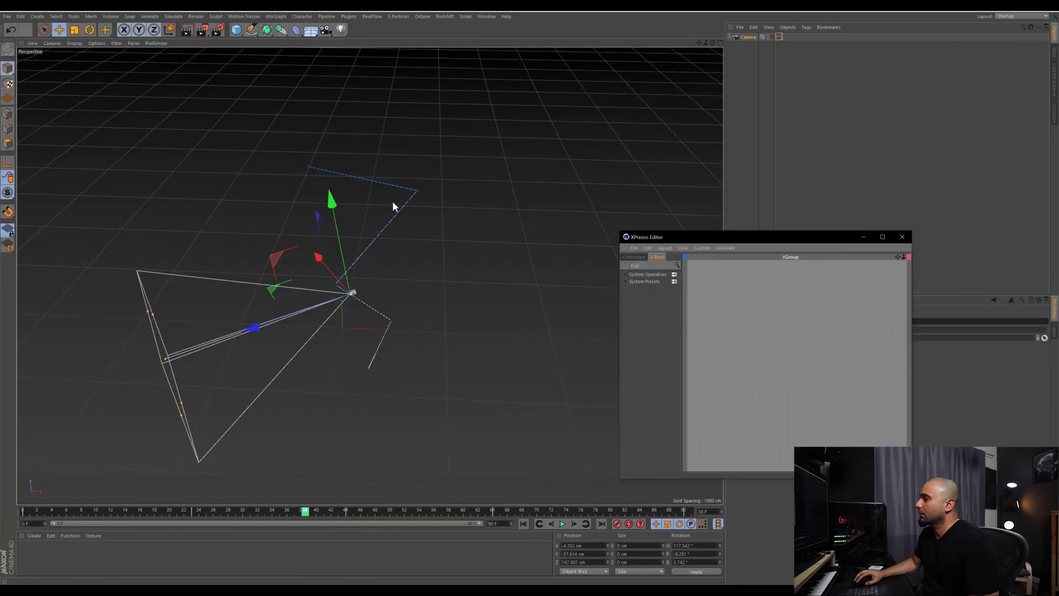
drag(657, 237, 387, 194)
Find the Motion Graphics Sample operator by searching "sam" and add it to the XPresso graph.
click(408, 223)
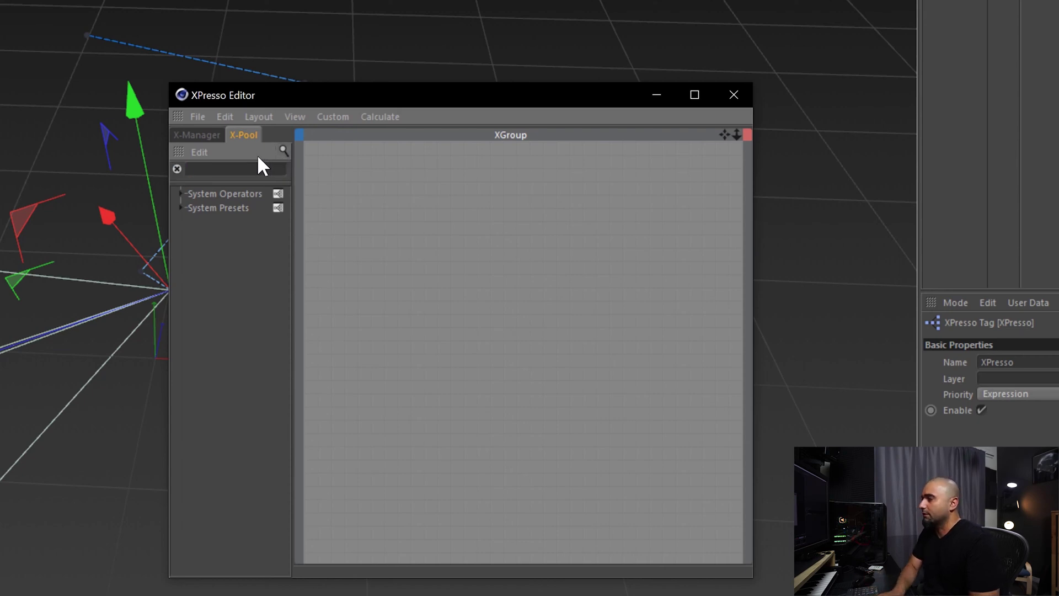
text(sam)
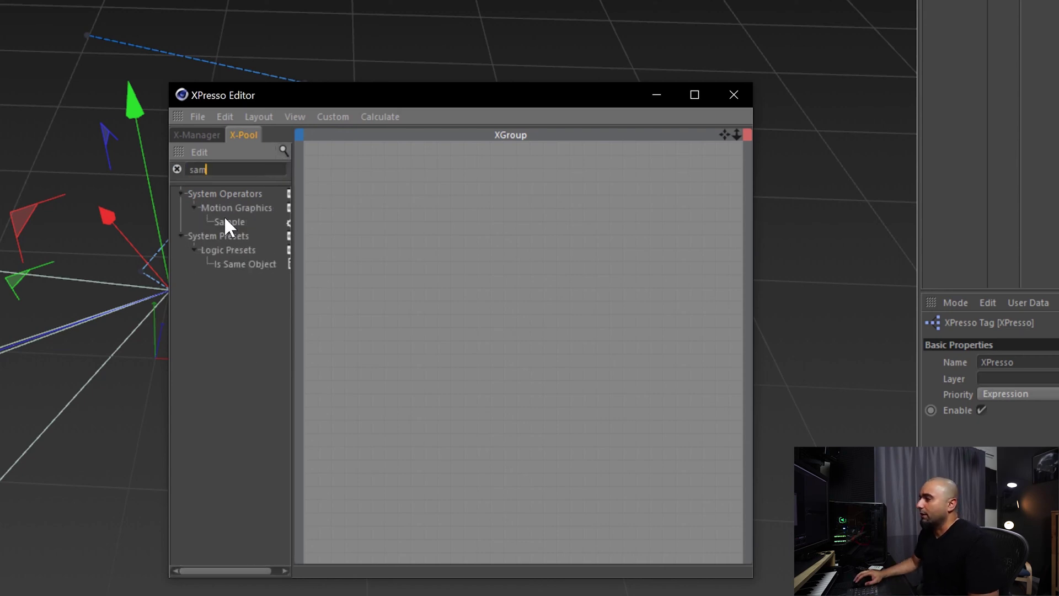
drag(227, 220, 508, 324)
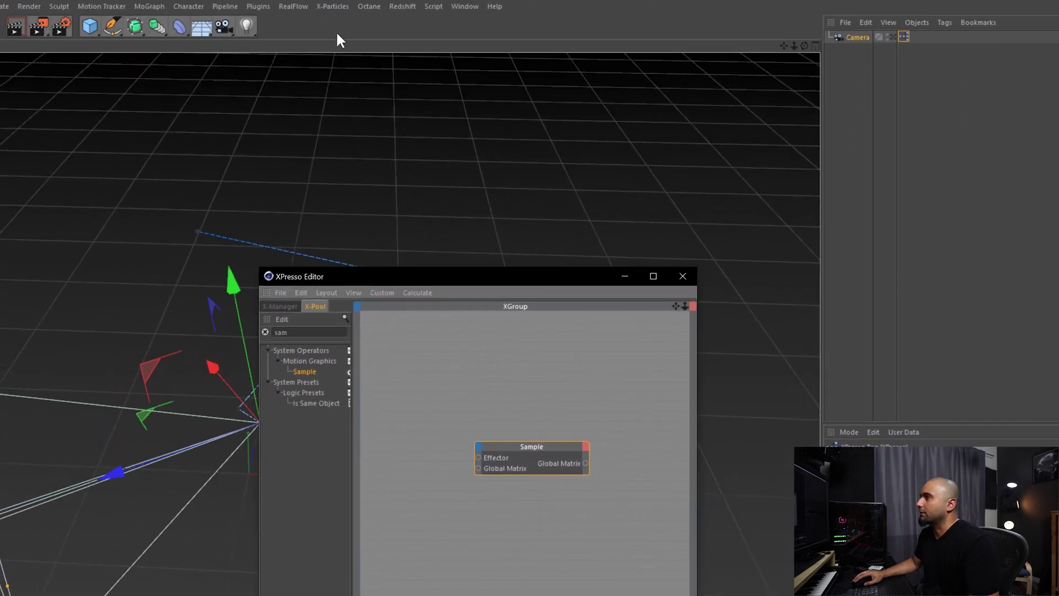
Add a MoGraph Delay effector to the scene.
click(149, 7)
mouse_move(157, 27)
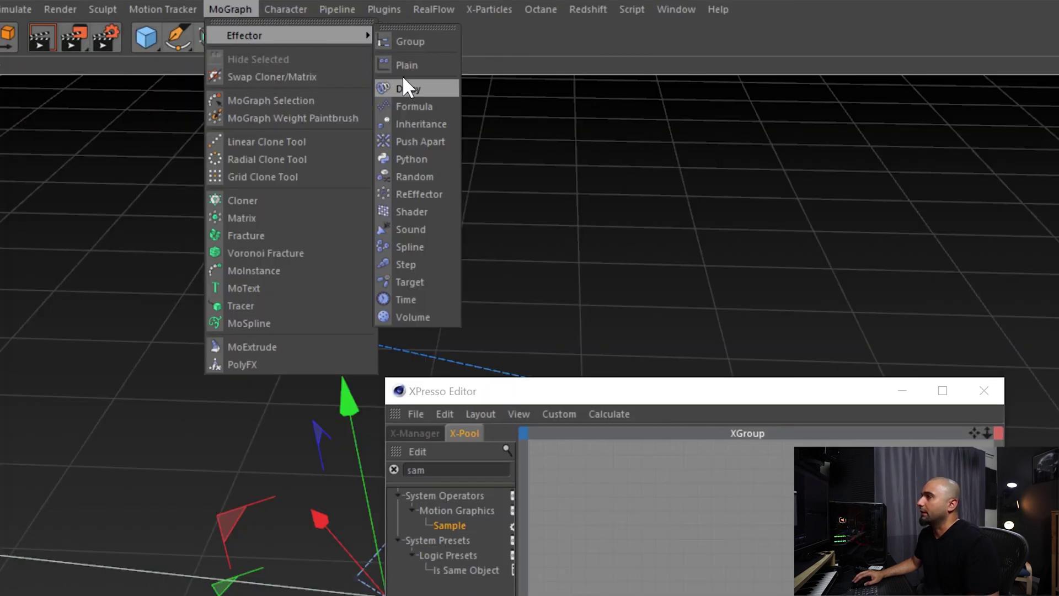
click(405, 89)
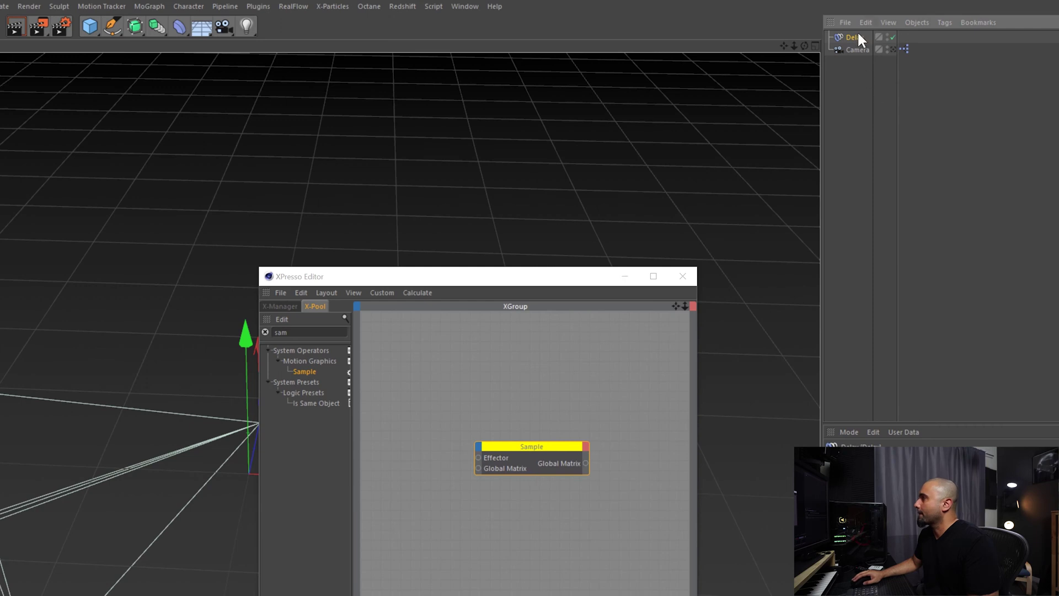
Add the Delay effector to the XPresso graph and connect its Object output to the Sample node's Effector input.
drag(853, 36, 584, 283)
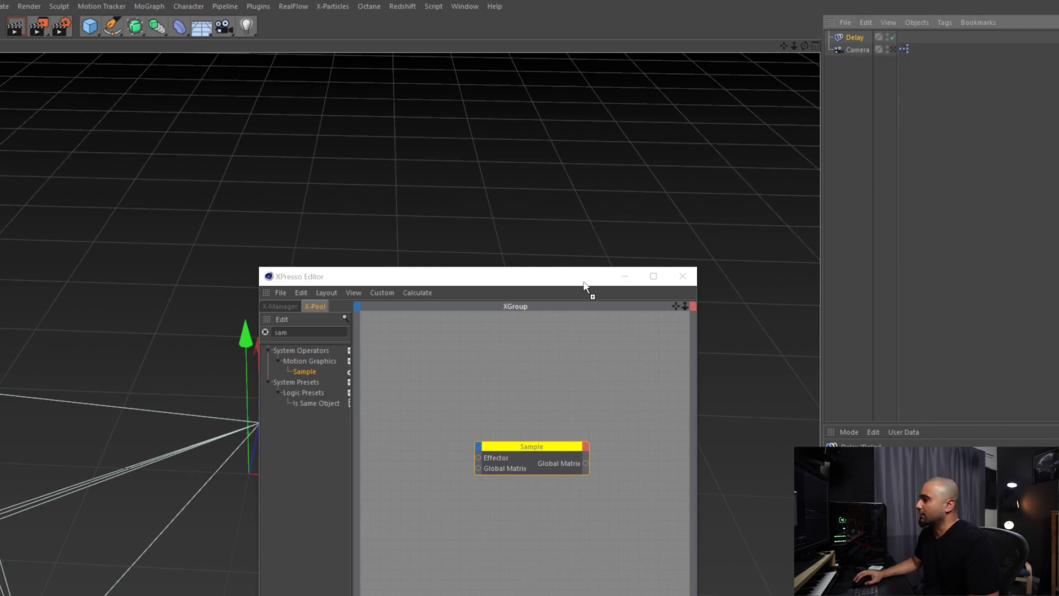
drag(417, 389, 415, 385)
click(432, 380)
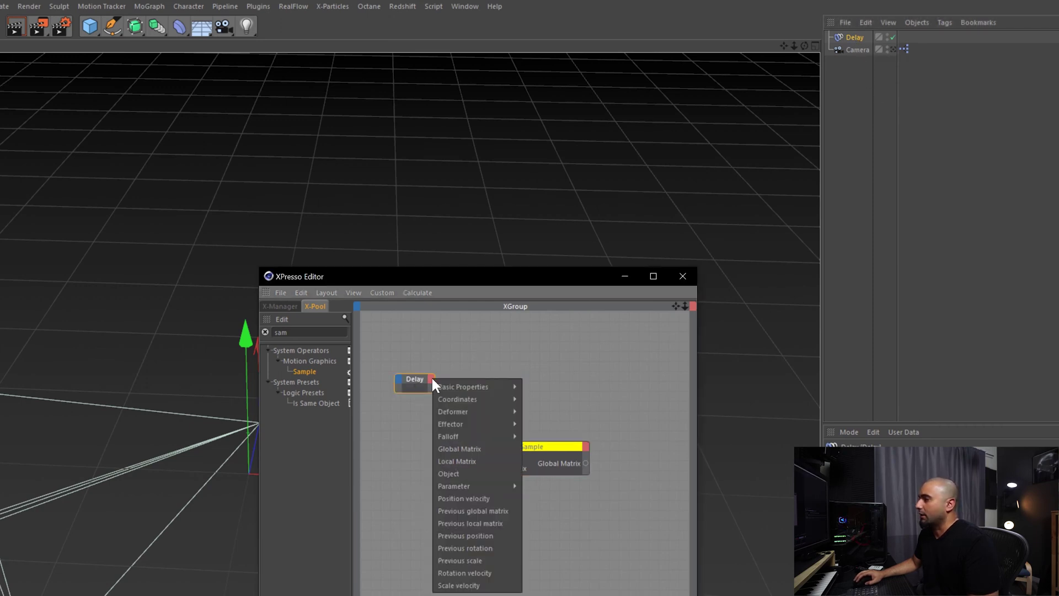
click(449, 472)
drag(431, 388, 494, 453)
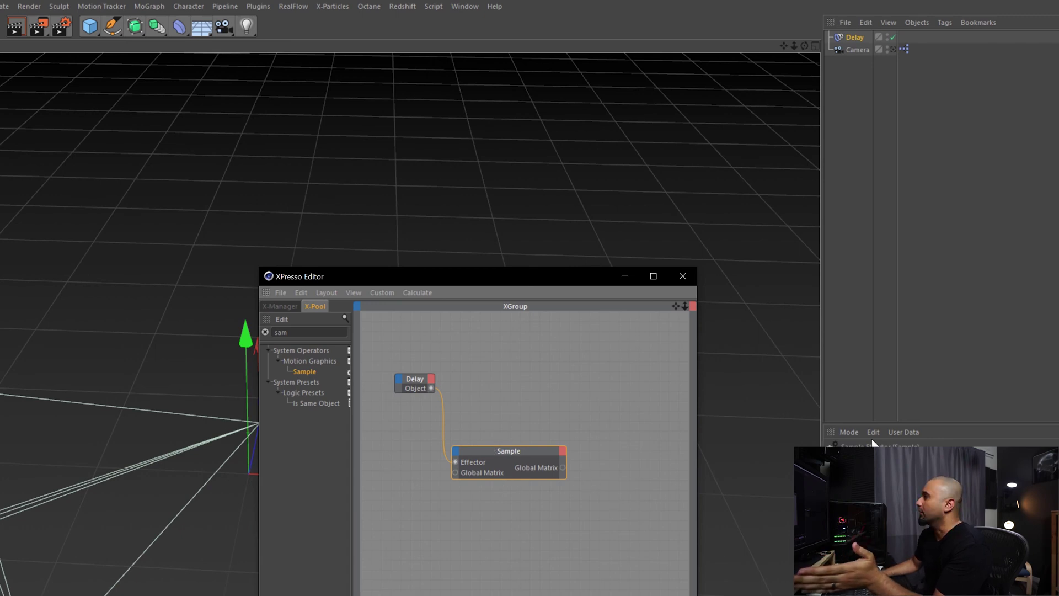
Place two Camera nodes in the graph and connect one's Global Matrix output to the Sample node's Global Matrix input.
drag(858, 50, 415, 515)
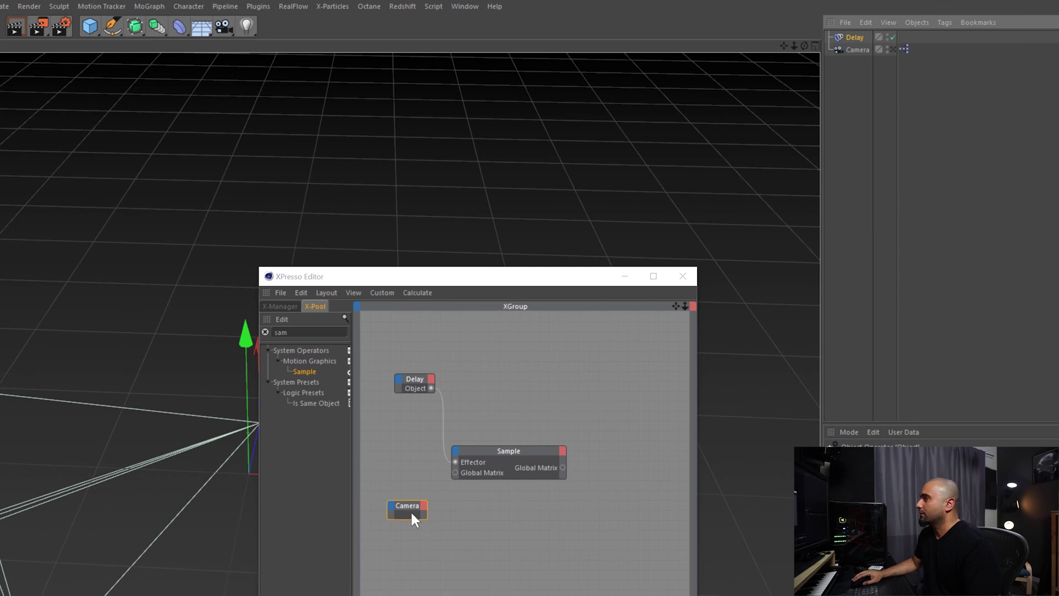
key(ctrl+v)
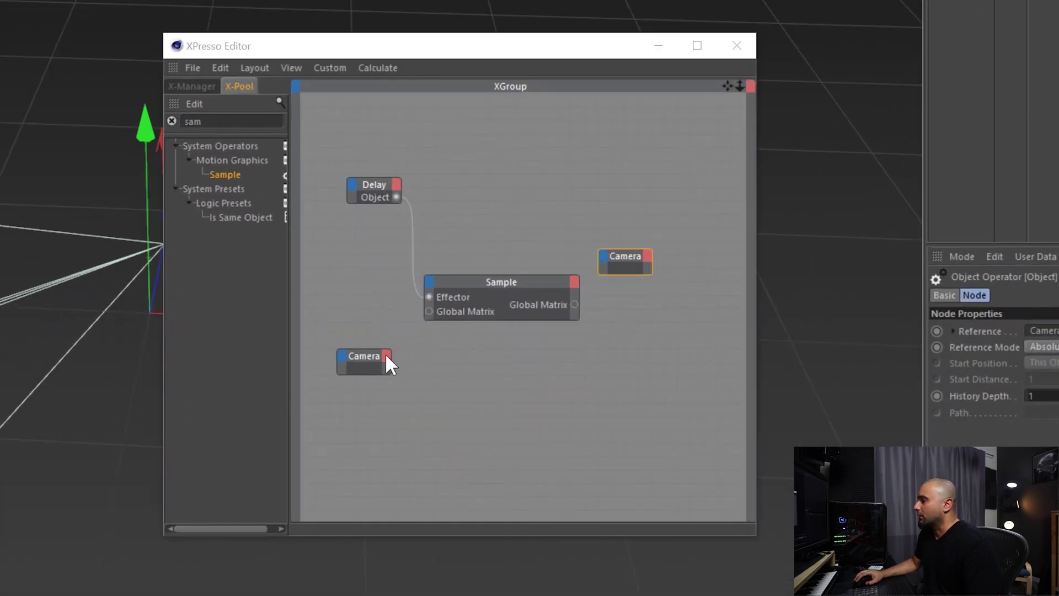
click(386, 355)
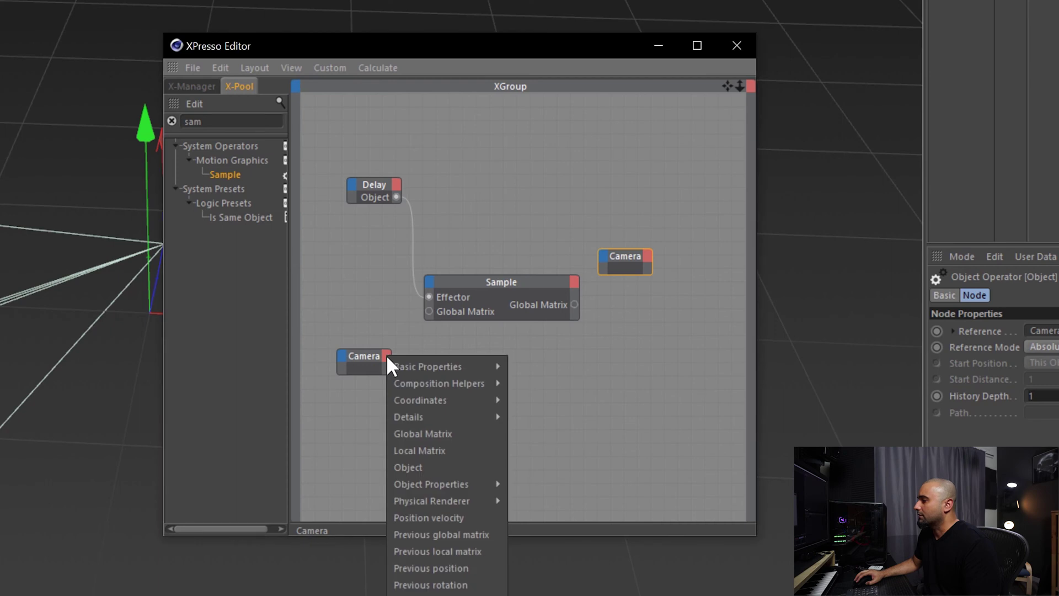
click(409, 435)
drag(387, 368, 429, 311)
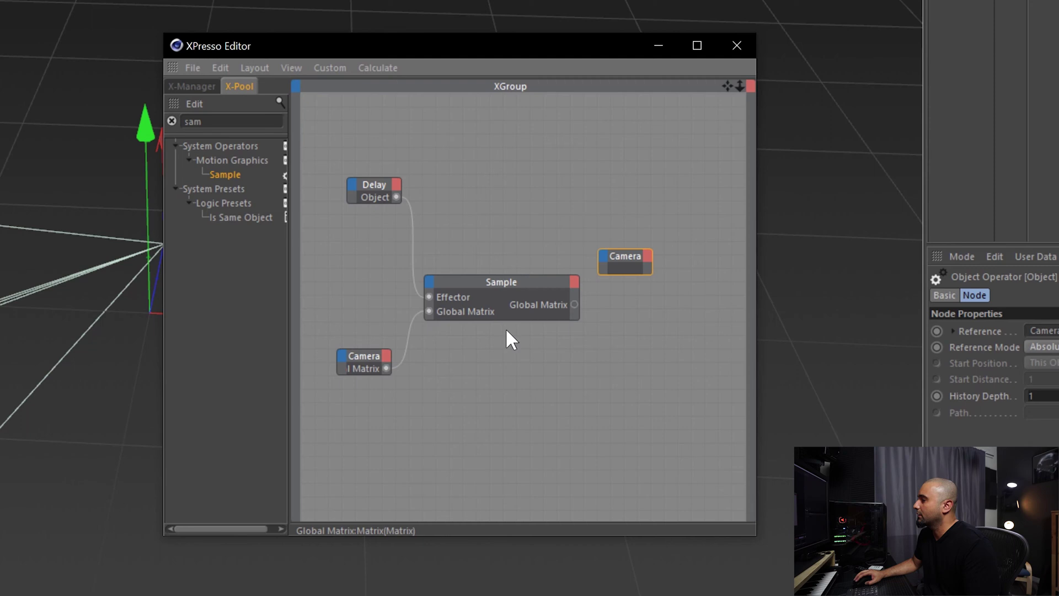
Connect the Sample node's Global Matrix output to the second Camera node's Global Matrix input and put the XPresso editor away.
click(604, 255)
click(623, 333)
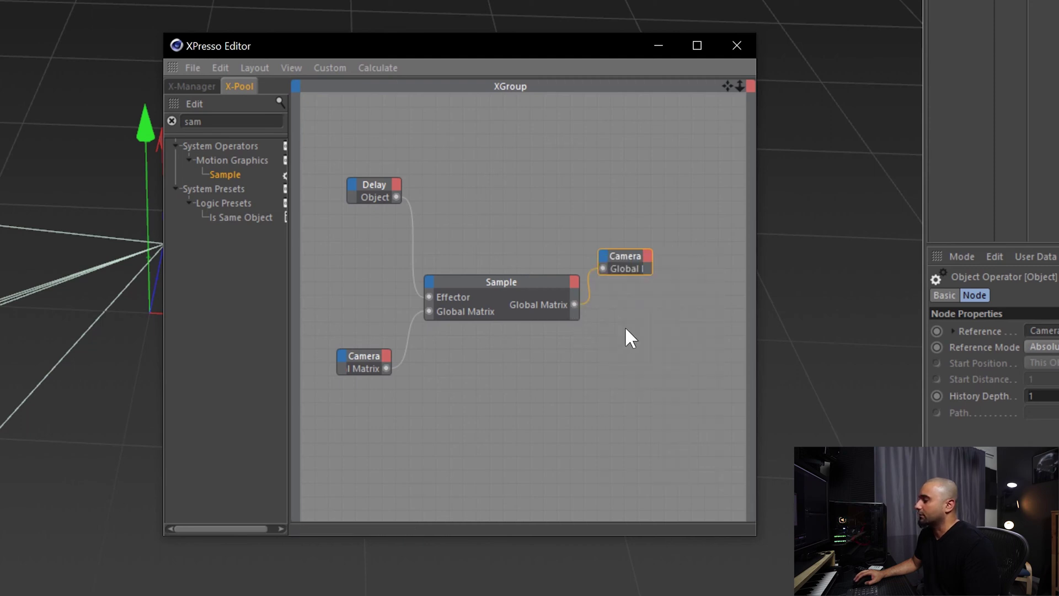
click(657, 50)
Play the animation from the first frame and compare the camera's motion with its keyframed path.
click(524, 524)
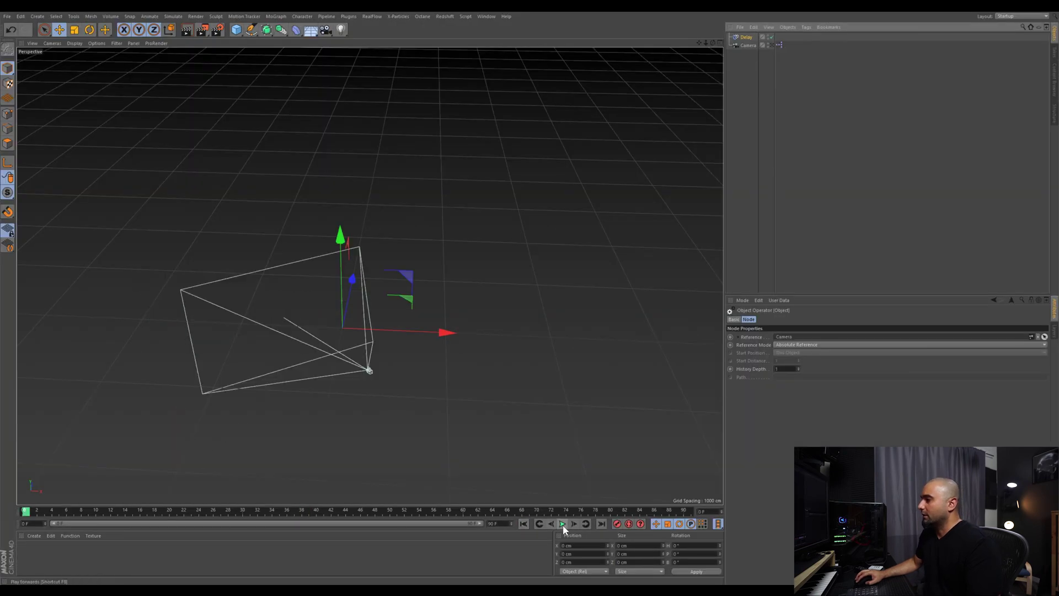
click(563, 525)
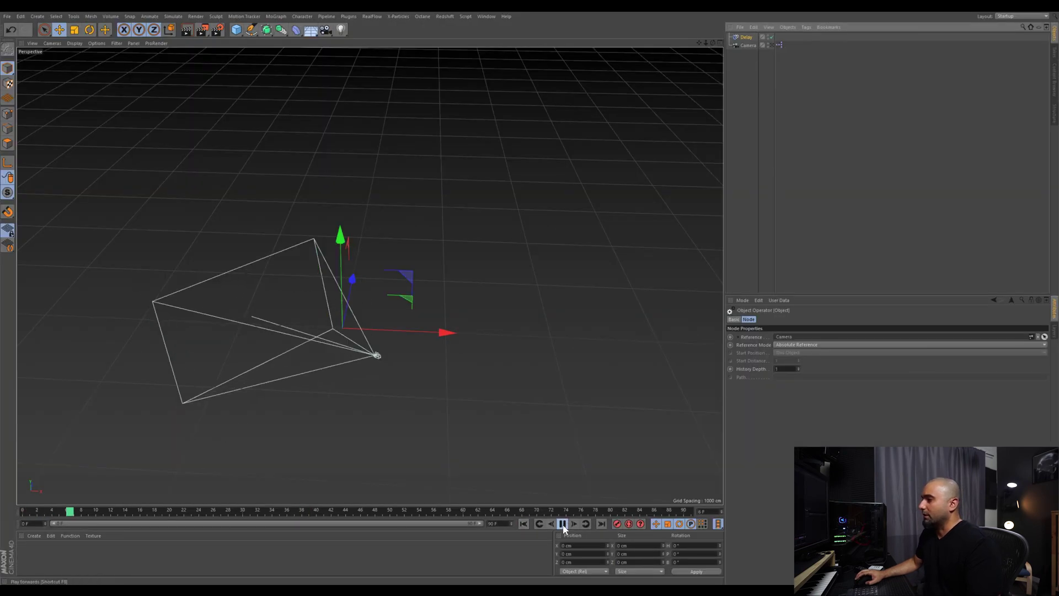
click(750, 46)
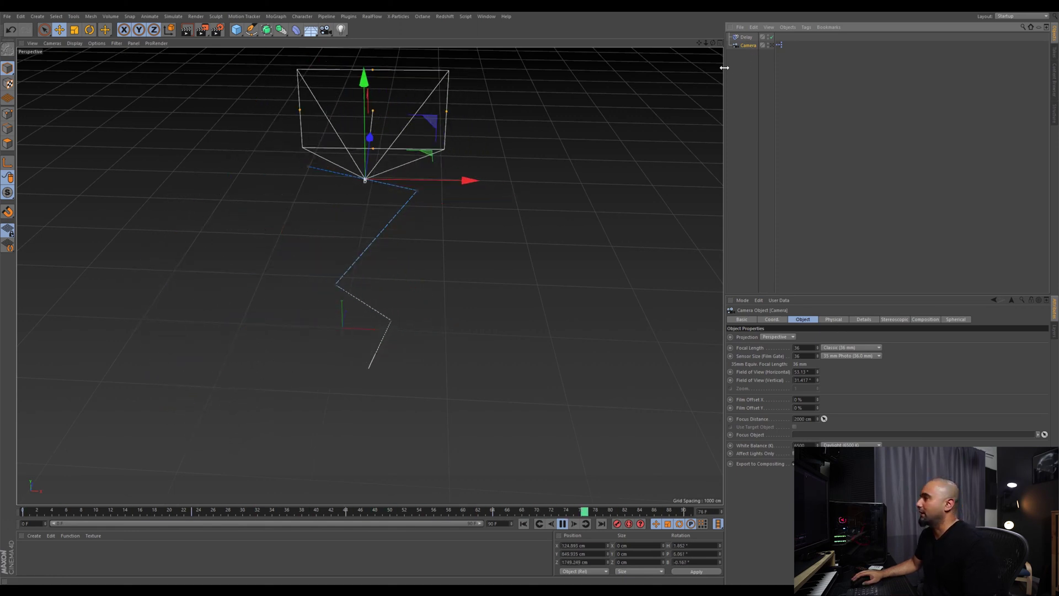
key(space)
Set the Delay effector's strength to 96%.
click(746, 37)
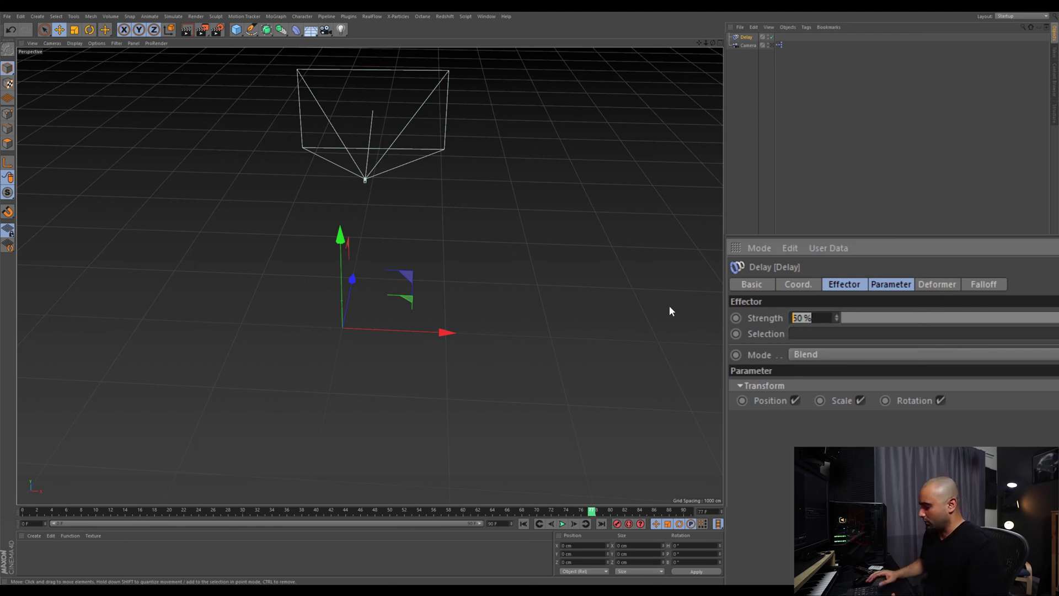
text(96)
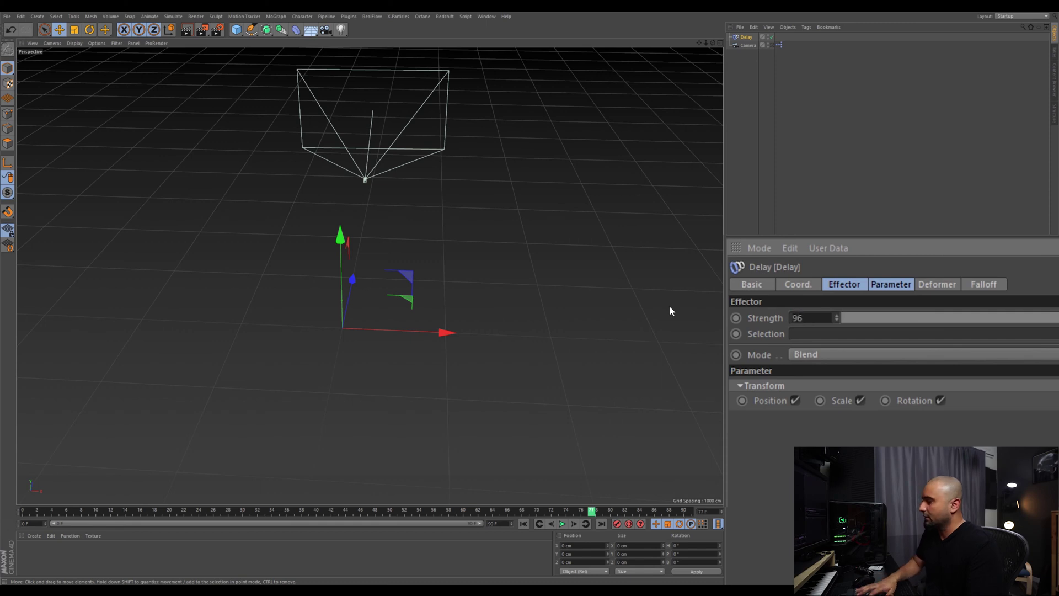
key(Return)
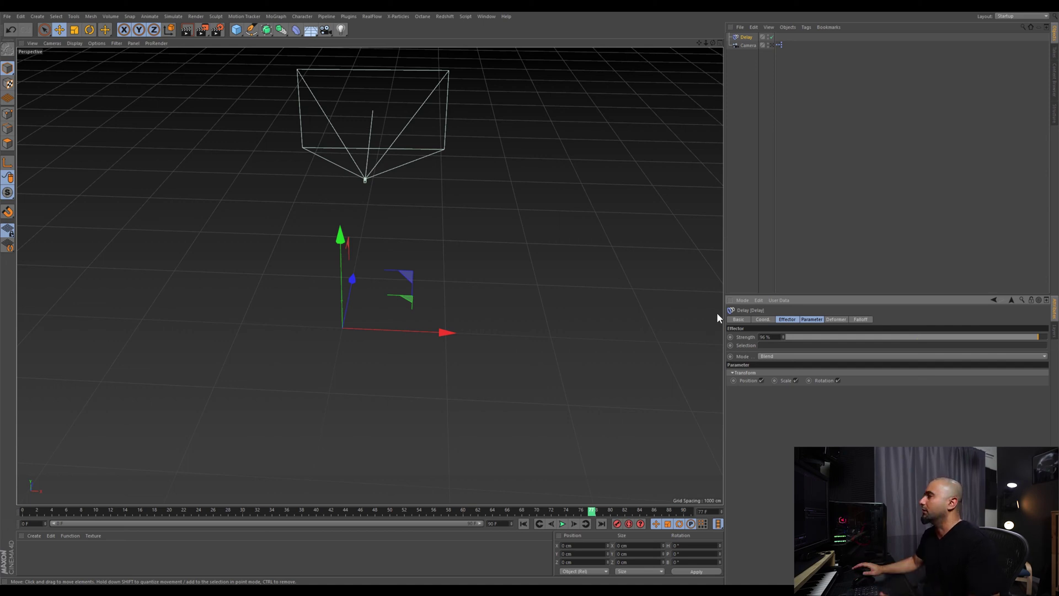
click(744, 58)
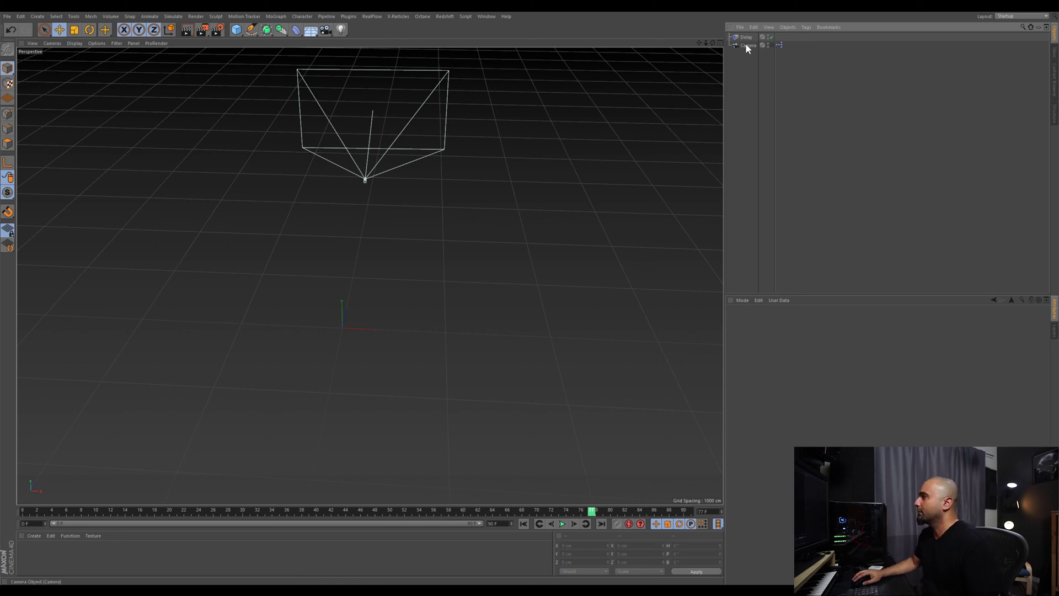
Duplicate the camera and delete the XPresso tag from the copy.
ctrl+drag(746, 44, 747, 66)
click(783, 53)
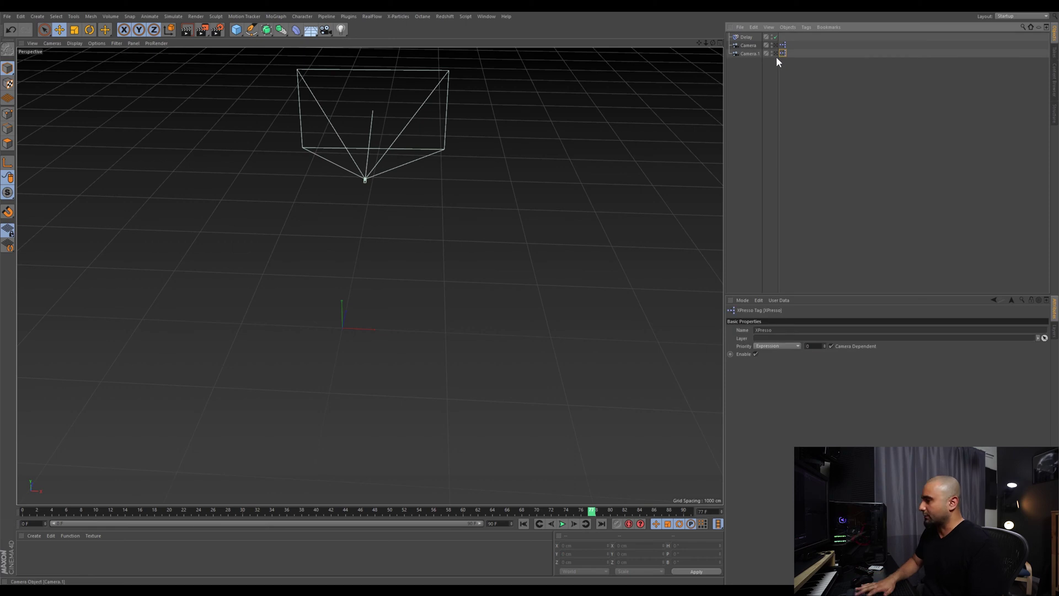
key(Delete)
Rename the duplicated camera as LINEAR CAMERA.
click(749, 53)
double_click(750, 53)
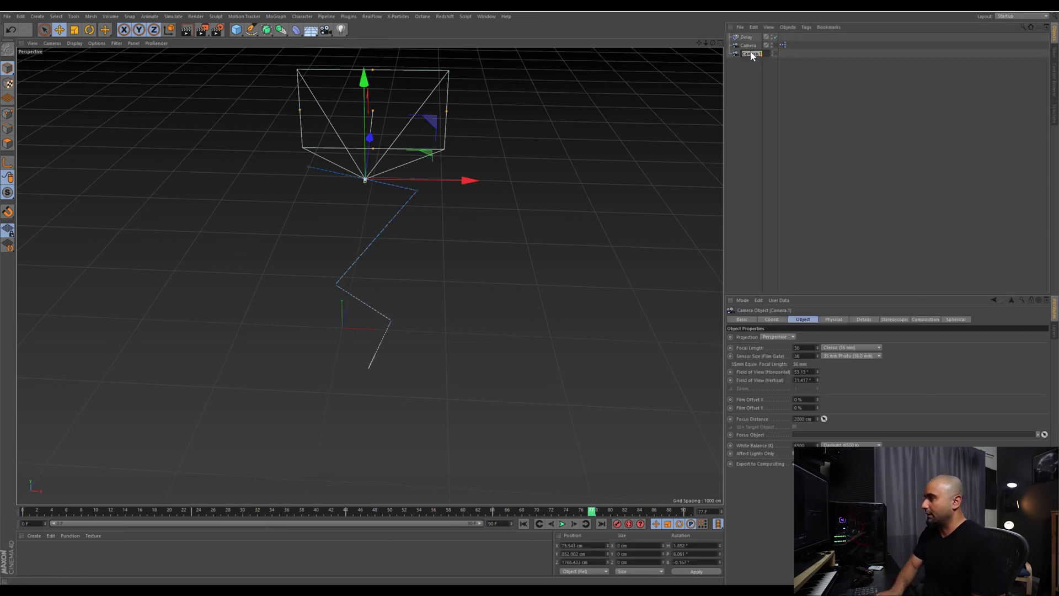
text(Li)
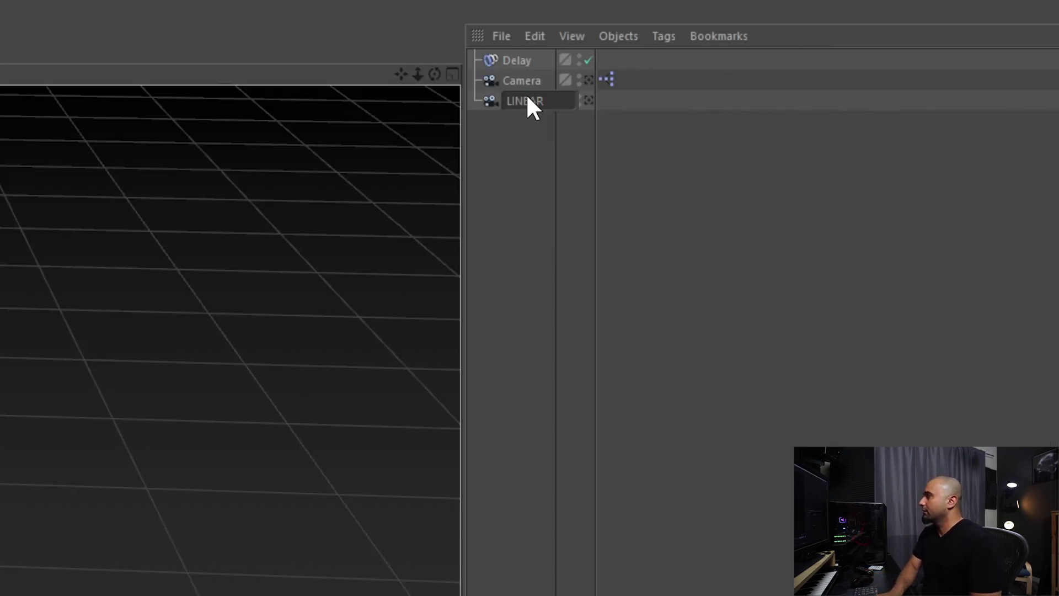
text(NEAR CAMERA)
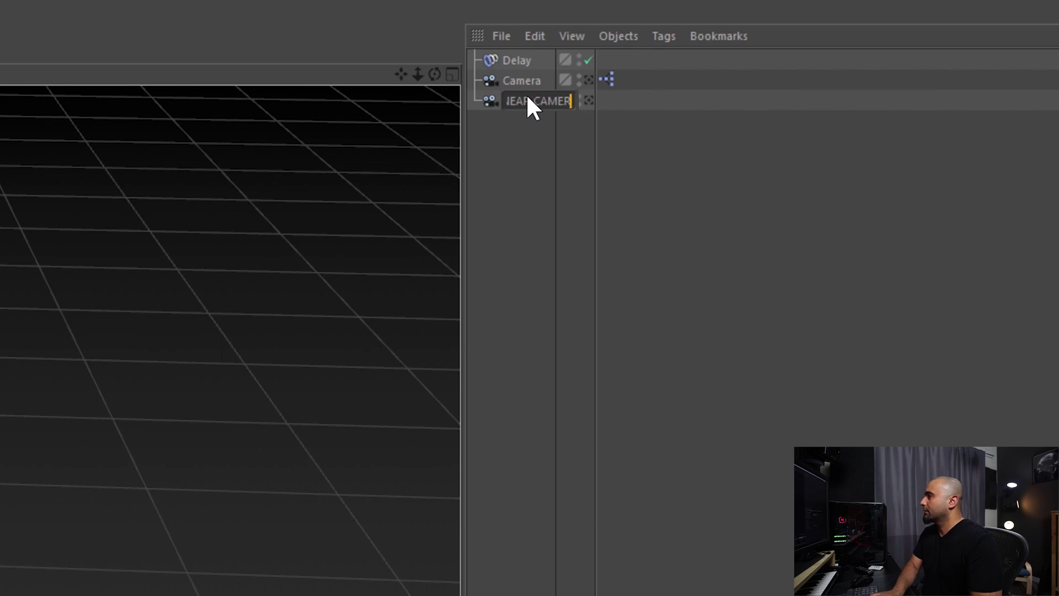
key(Return)
Rename the original camera carrying the XPresso tag as SMOOTH CAMERA.
click(524, 78)
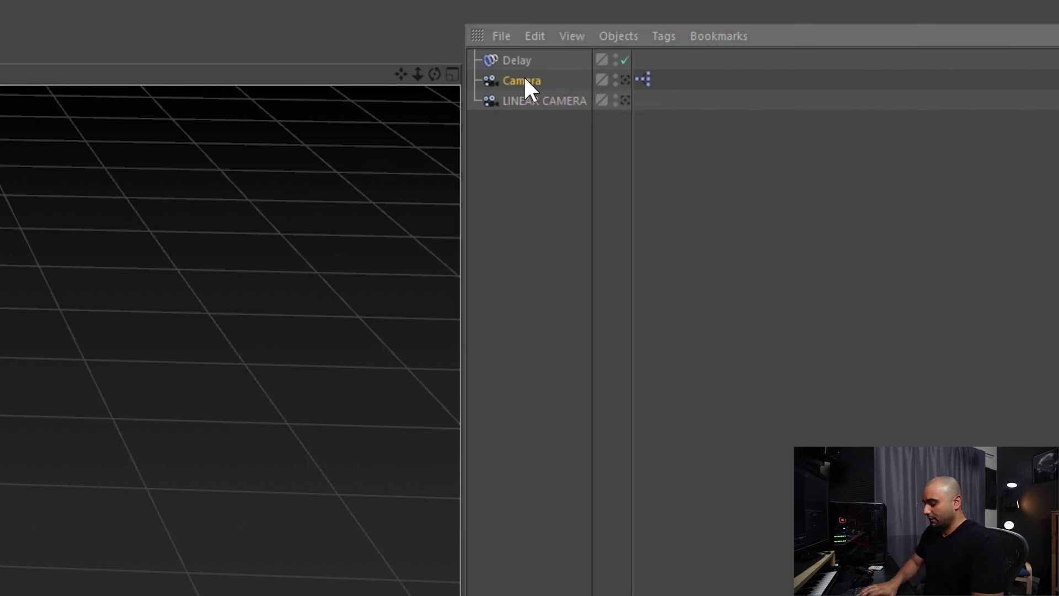
double_click(525, 78)
text(SMOOTH)
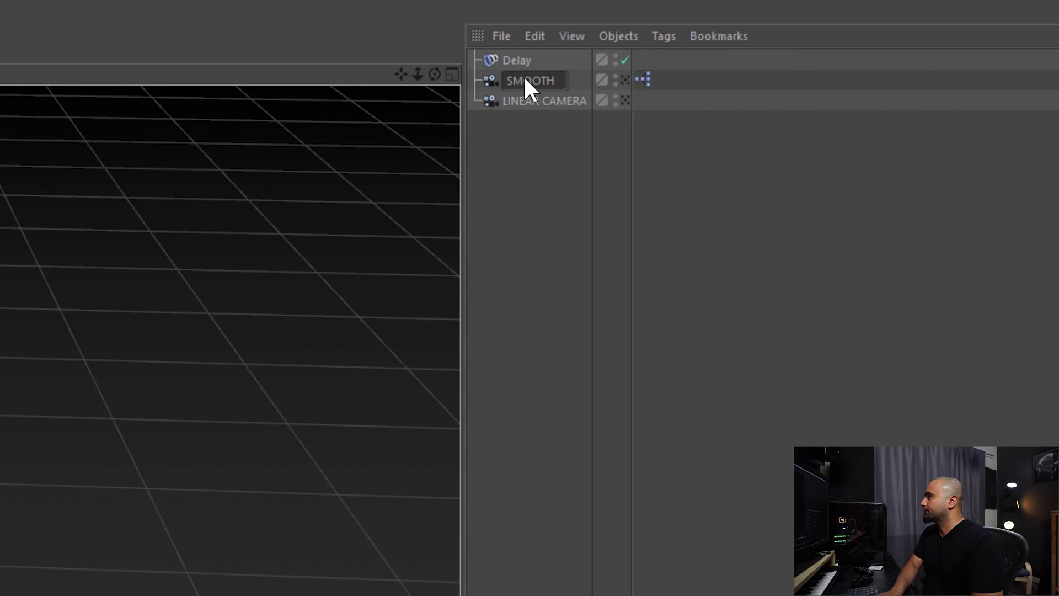
text( CAMERA)
key(Return)
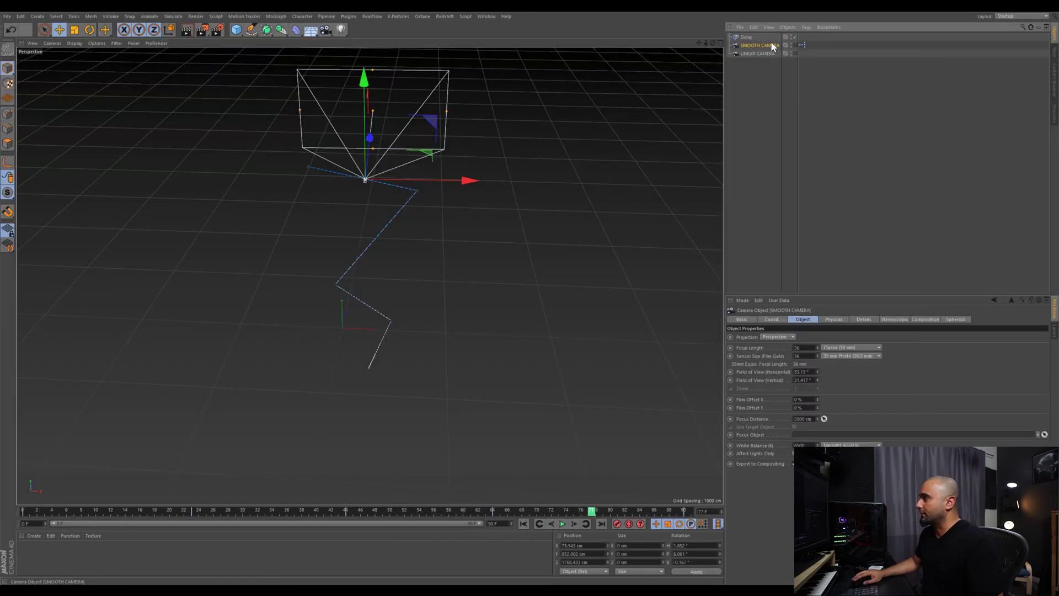
Check the smooth camera's XPresso graph and play the animation from the first frame to compare both cameras.
double_click(802, 45)
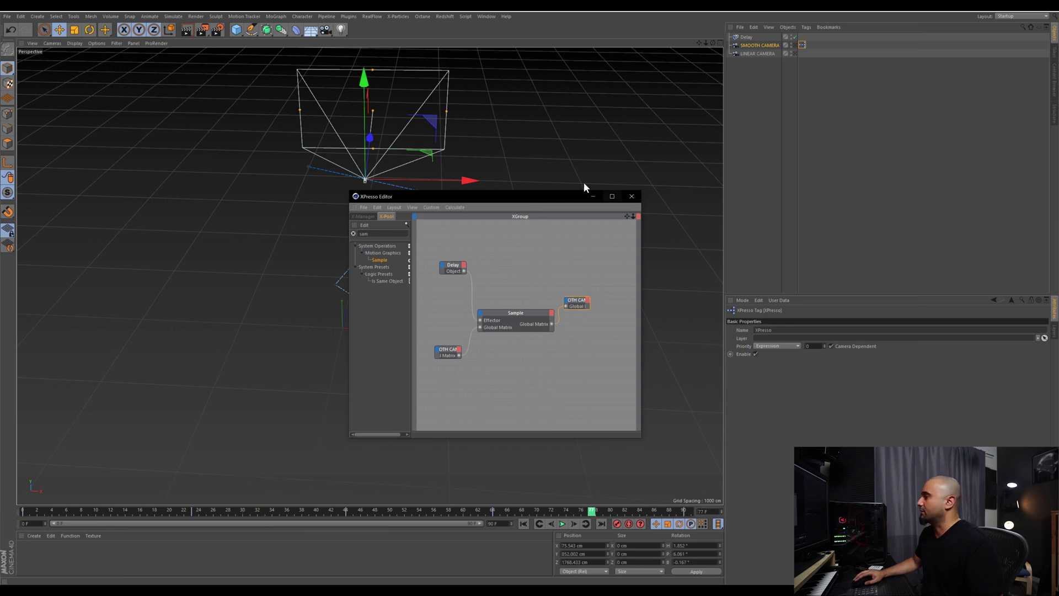
click(594, 196)
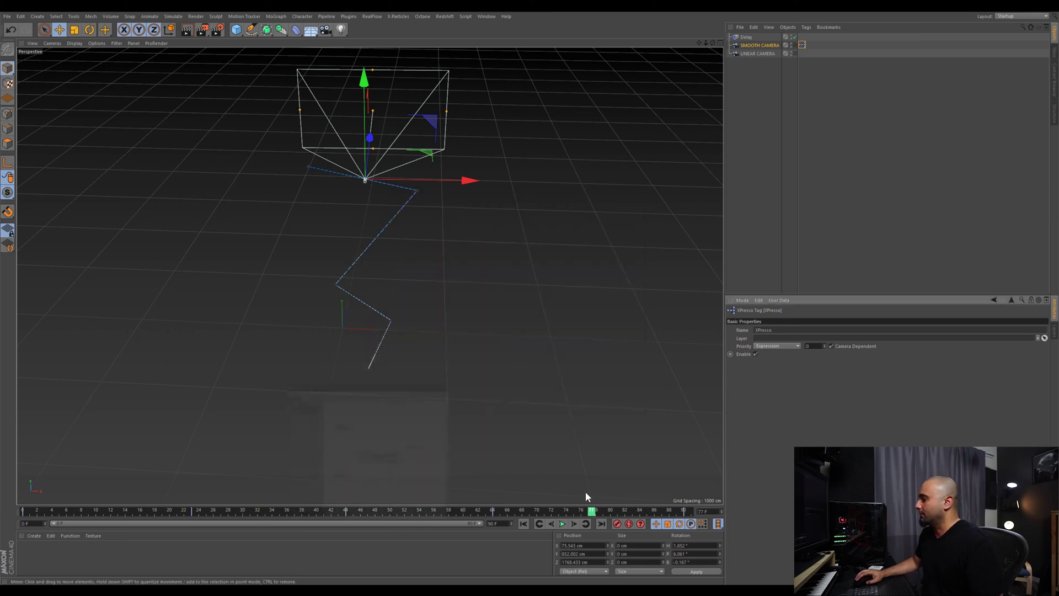
click(524, 523)
click(562, 523)
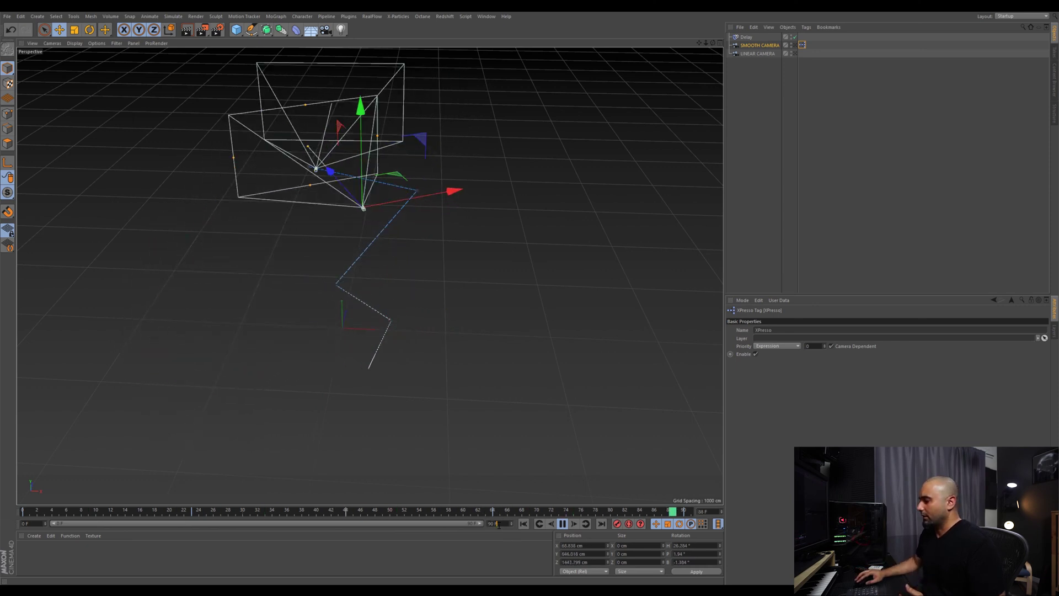
Extend the project to 200 frames with the preview range covering its full length, and stop the playback.
drag(498, 524, 459, 499)
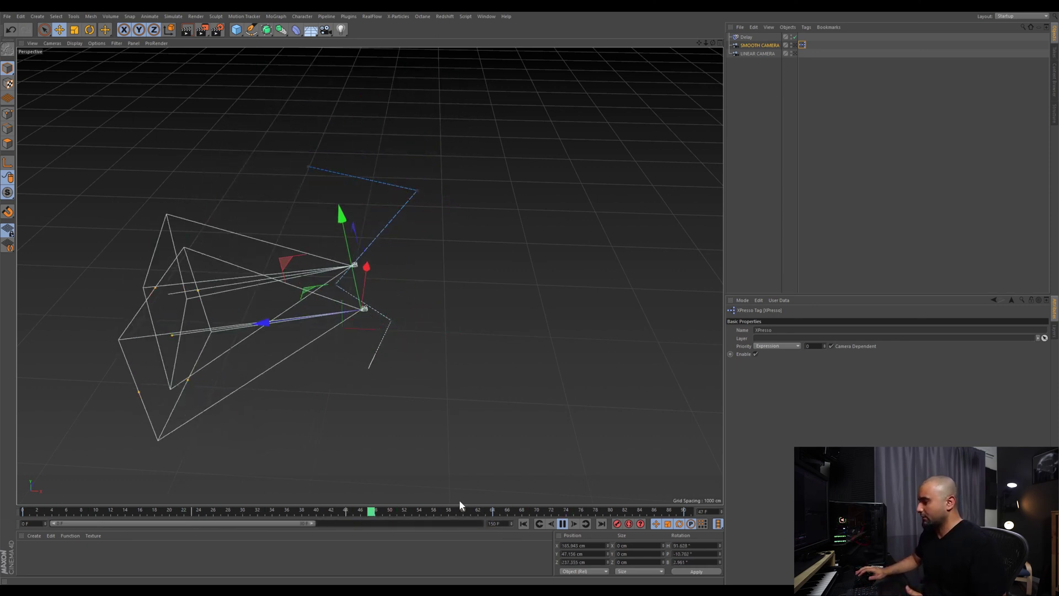
drag(313, 523, 516, 517)
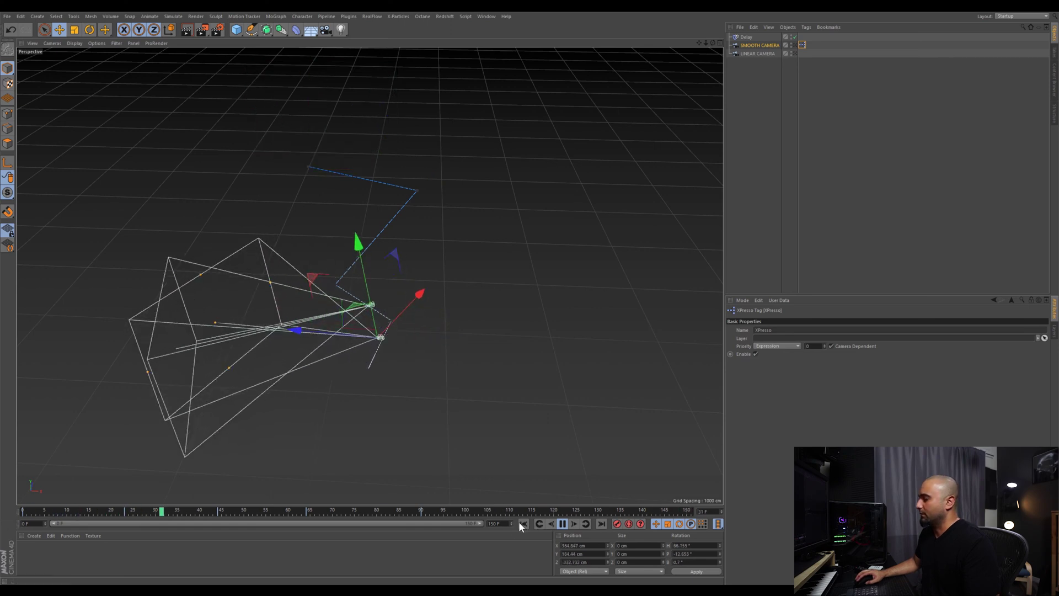
double_click(497, 523)
text(200)
key(Return)
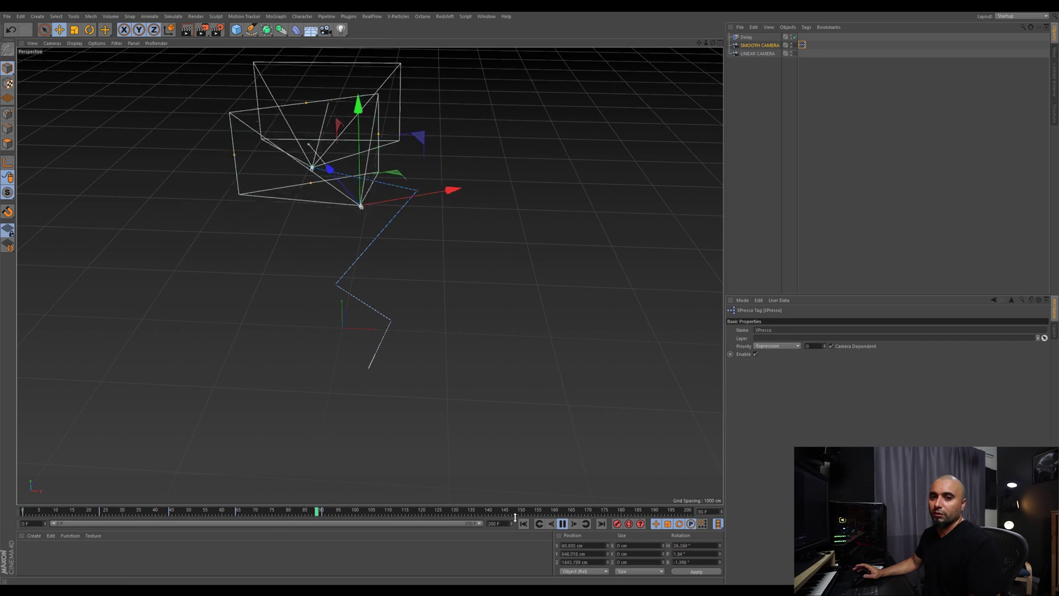
key(F8)
click(338, 168)
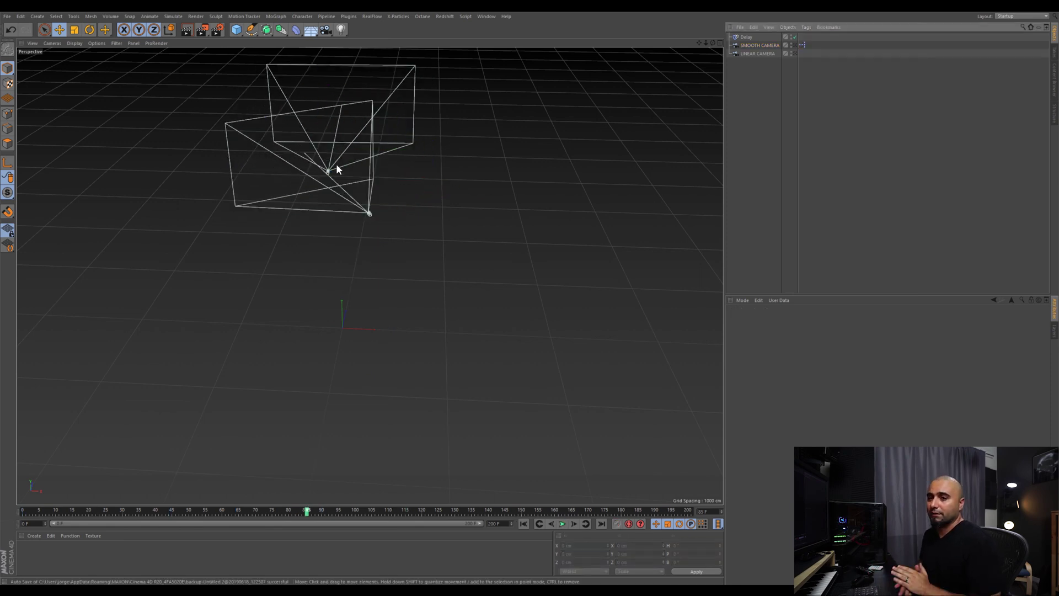
Export the scene as BakeCamera.fbx, keeping the current FBX export settings.
click(8, 16)
mouse_move(65, 168)
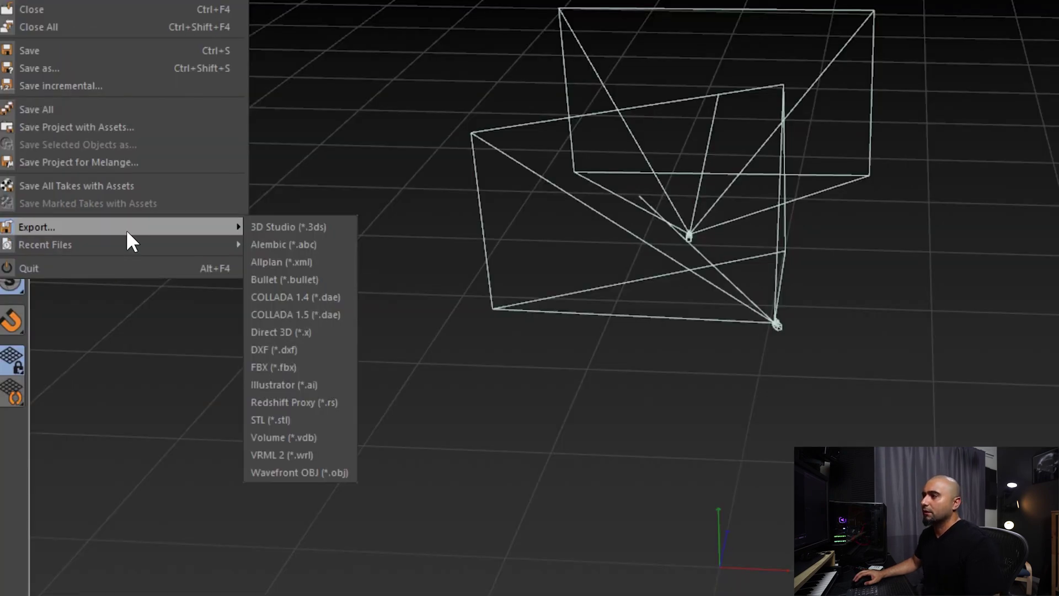
click(283, 367)
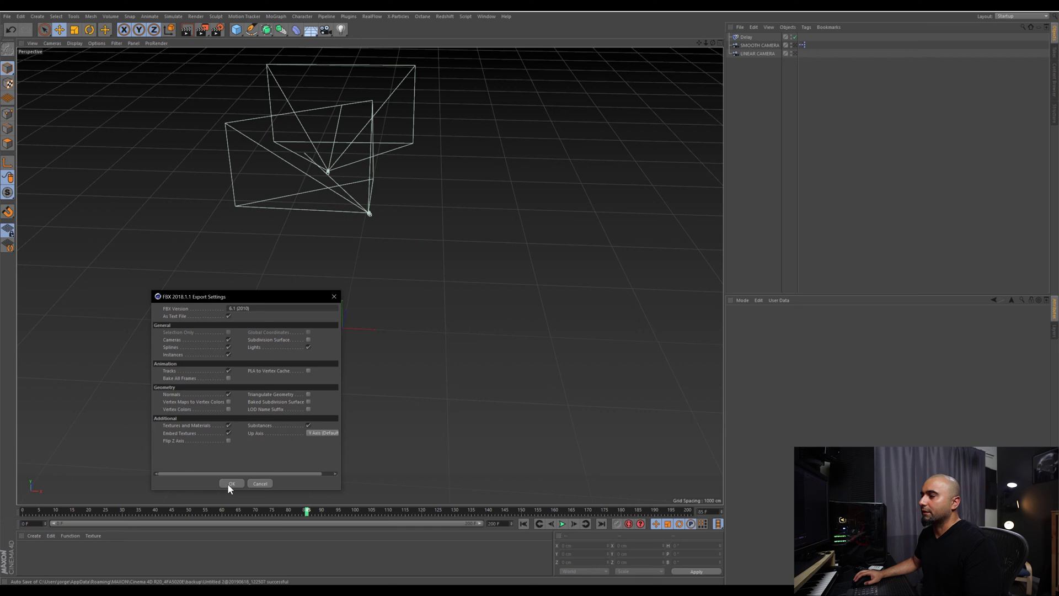
click(231, 483)
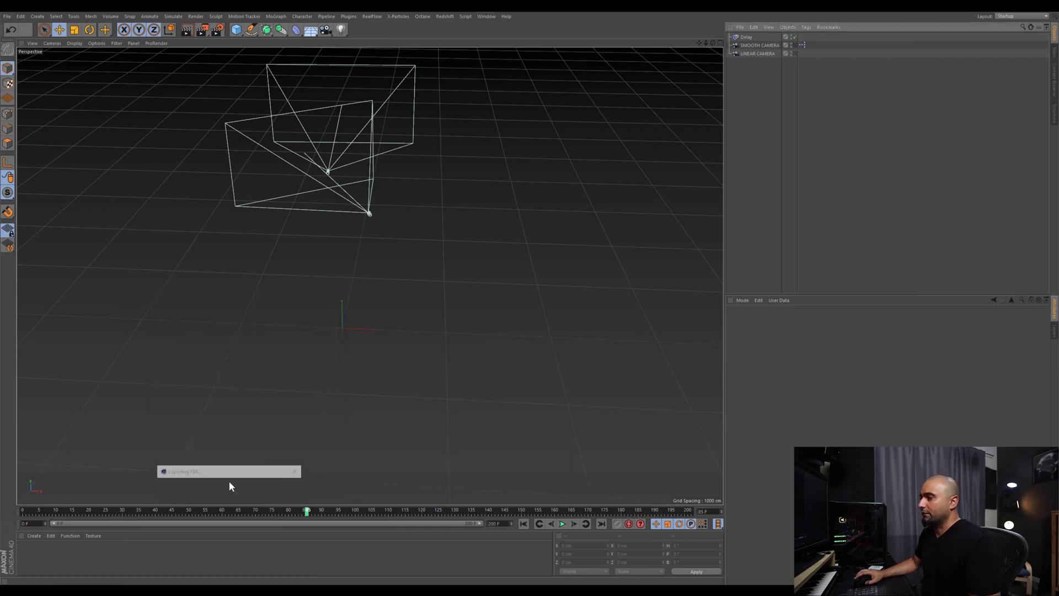
Merge BakeCamera.fbx back into the project with the current FBX import settings.
click(7, 16)
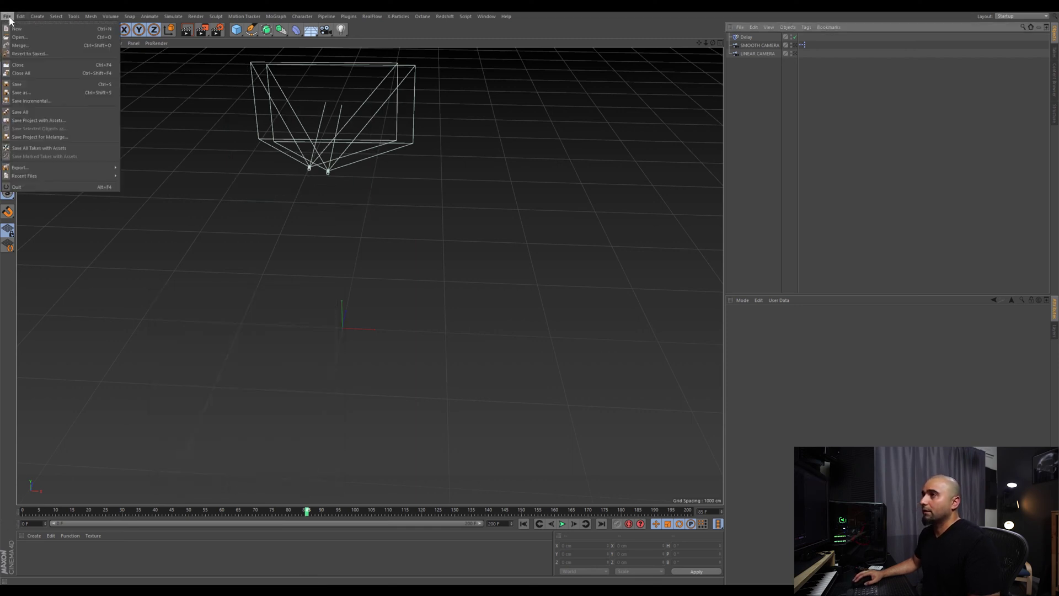
click(22, 45)
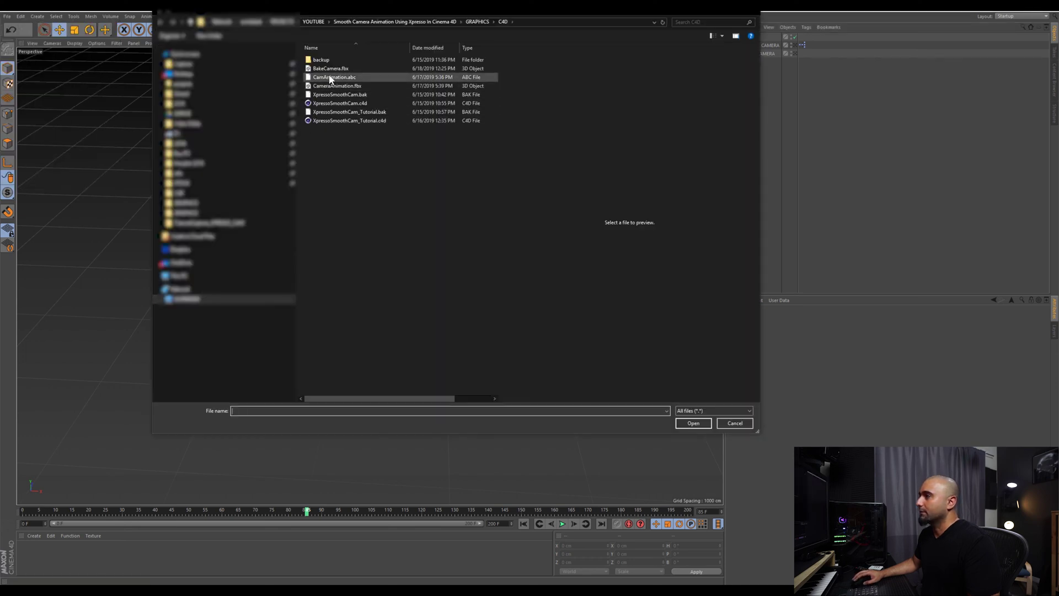
click(330, 69)
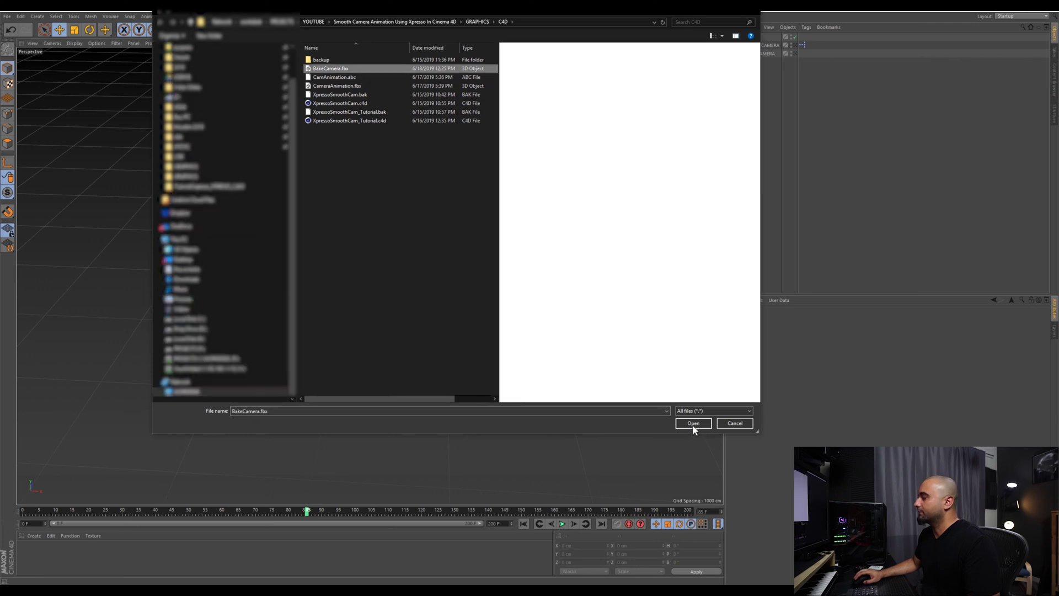
click(694, 424)
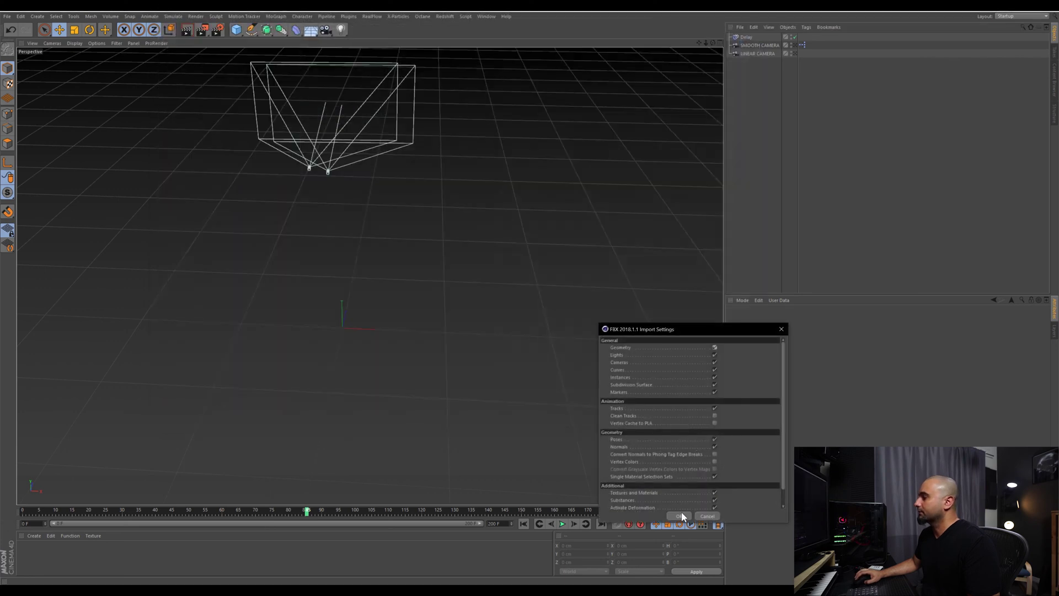
click(680, 516)
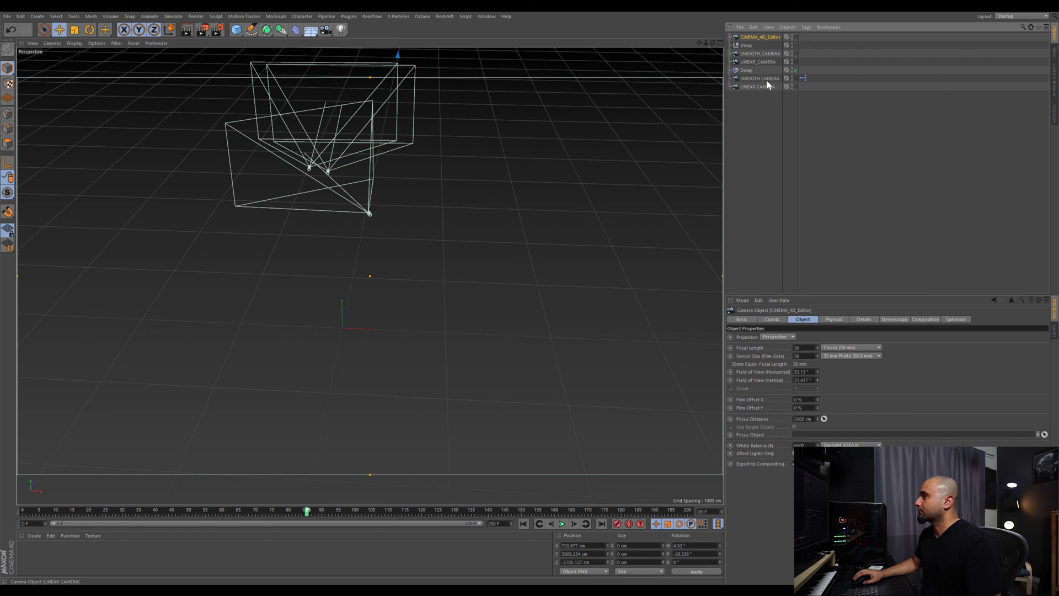
Hide the original Delay, SMOOTH CAMERA and LINEAR CAMERA, and delete the imported CINEMA_4D_Editor camera.
click(759, 87)
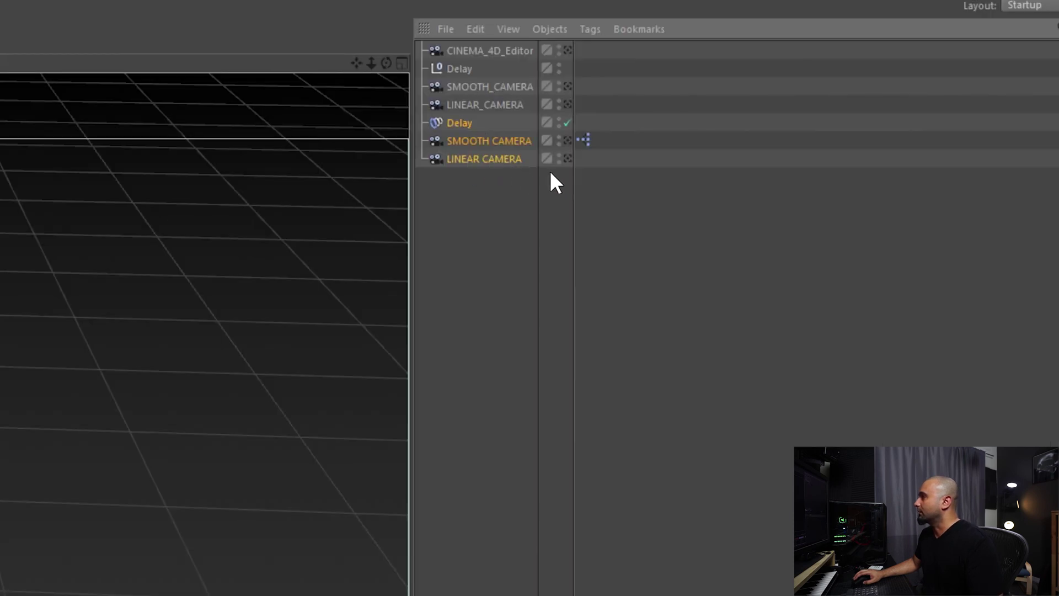
ctrl+drag(558, 158, 558, 122)
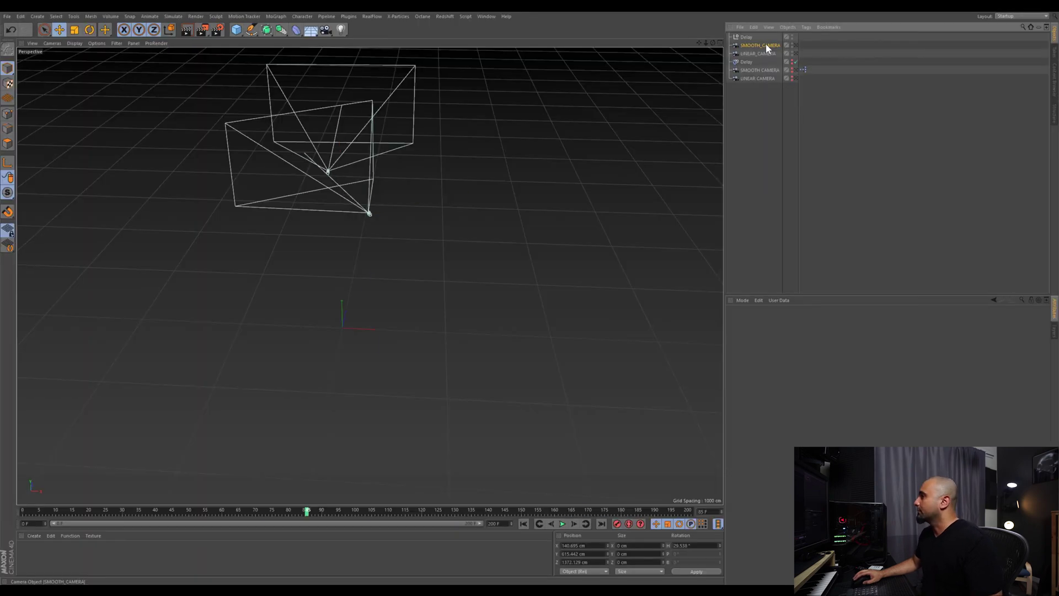
Examine the baked motion paths of the imported SMOOTH_CAMERA and LINEAR_CAMERA together in the perspective view.
click(502, 87)
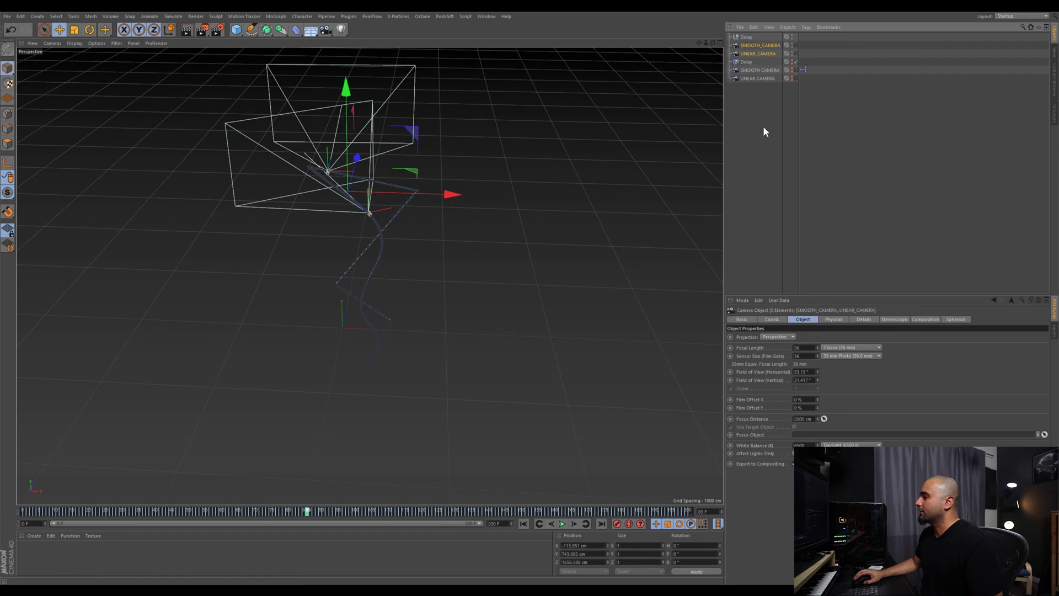
click(729, 153)
click(757, 54)
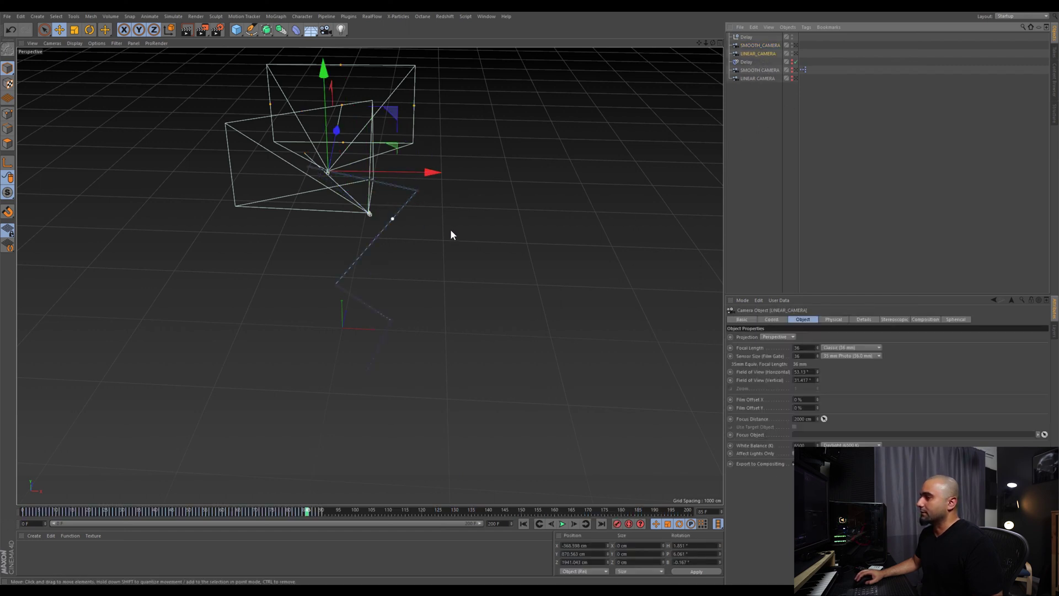
alt+drag(452, 232, 425, 241)
ctrl+click(754, 45)
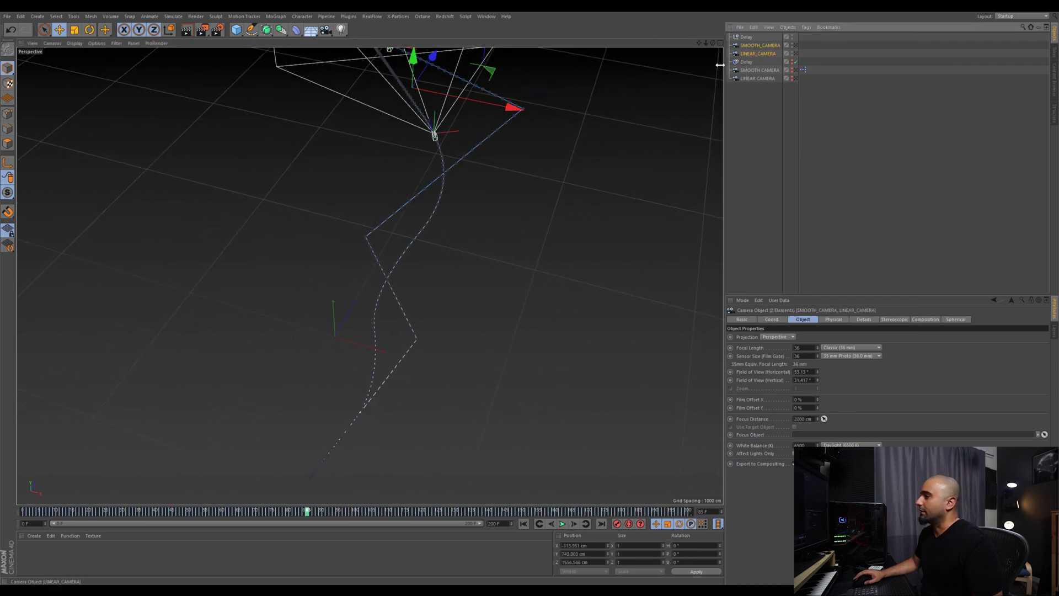
key(o)
alt+drag(527, 315, 394, 447)
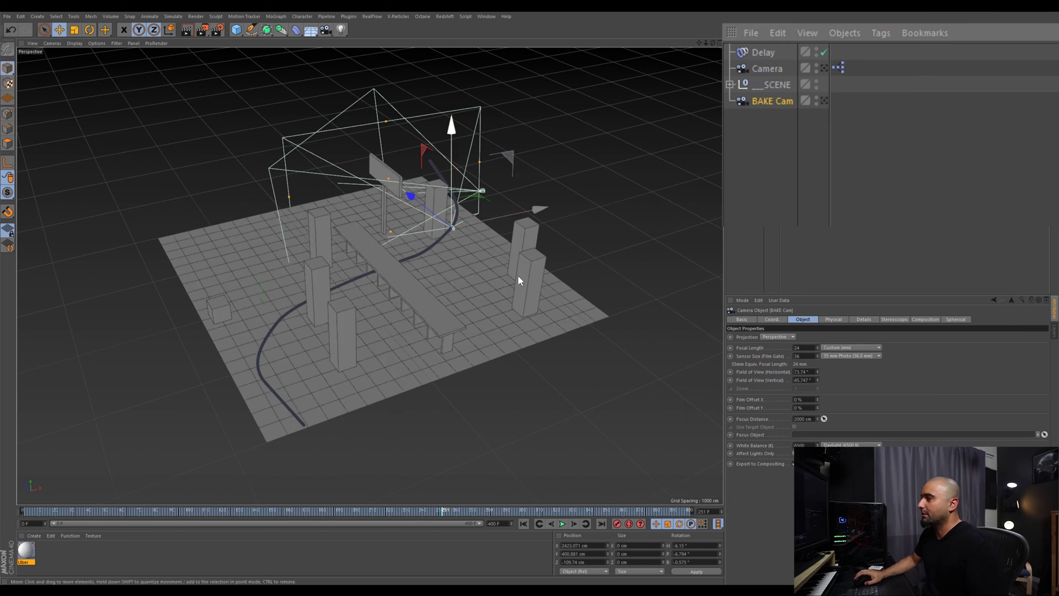
Hide the original Camera in the demo scene, move its XPresso tag onto the Delay effector and delete the tag.
ctrl+click(816, 66)
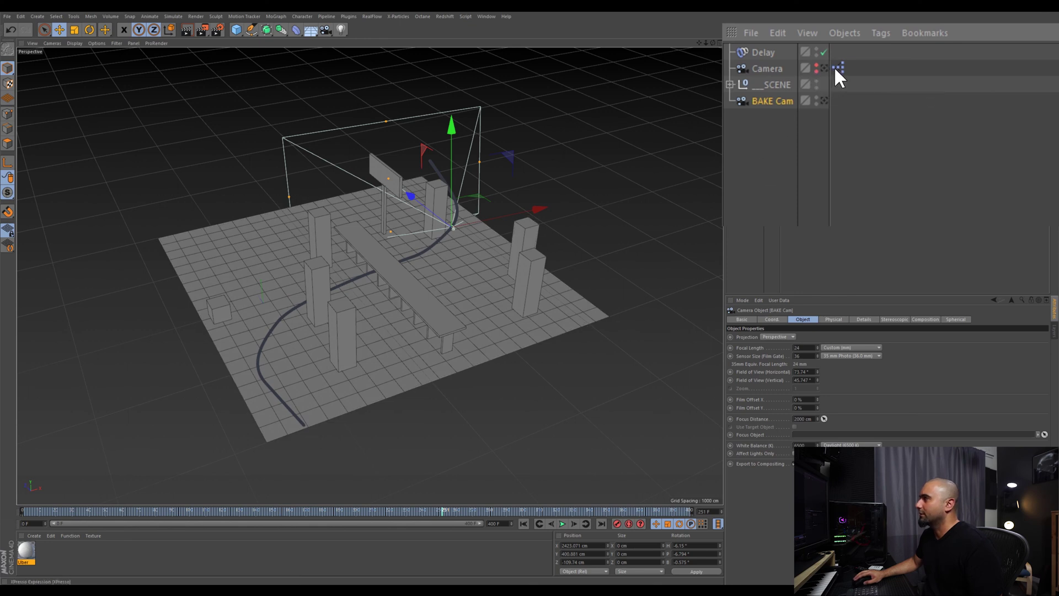
drag(837, 68, 839, 53)
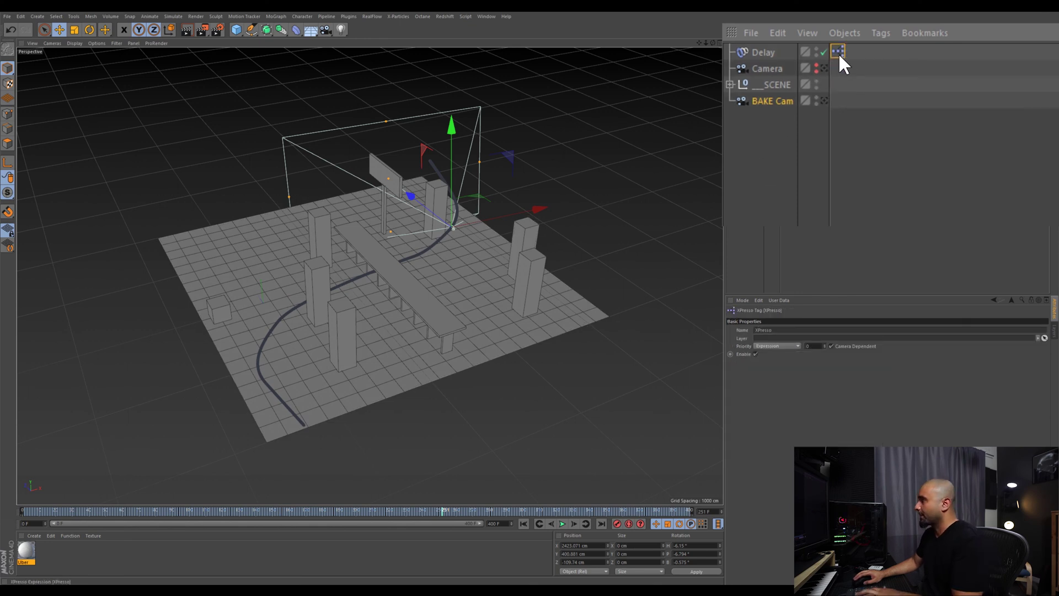
key(Delete)
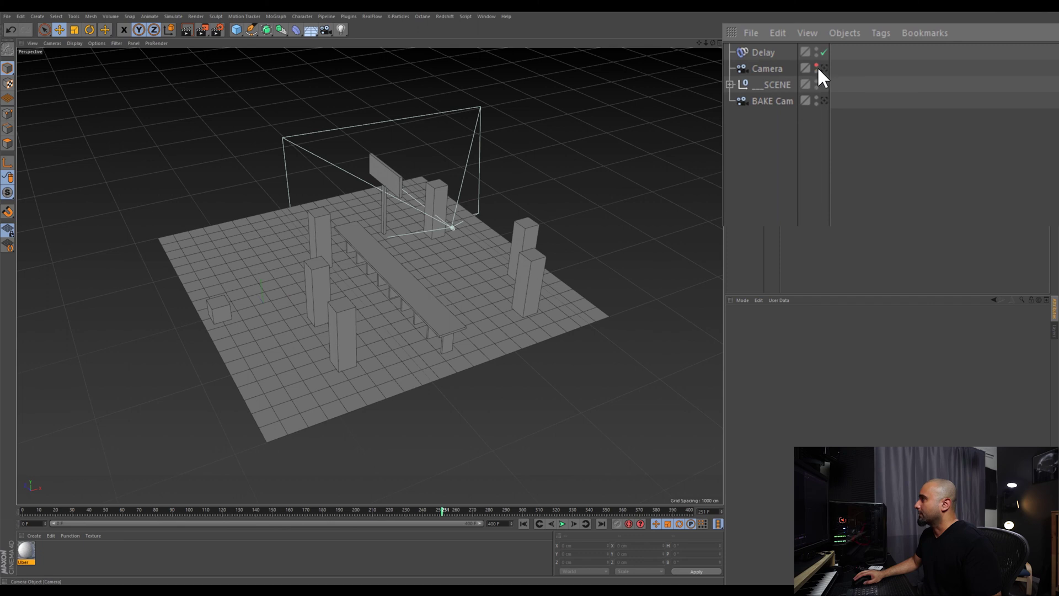
Hide both Camera and BAKE Cam in the viewport and in renders.
click(816, 65)
ctrl+click(816, 71)
ctrl+click(817, 101)
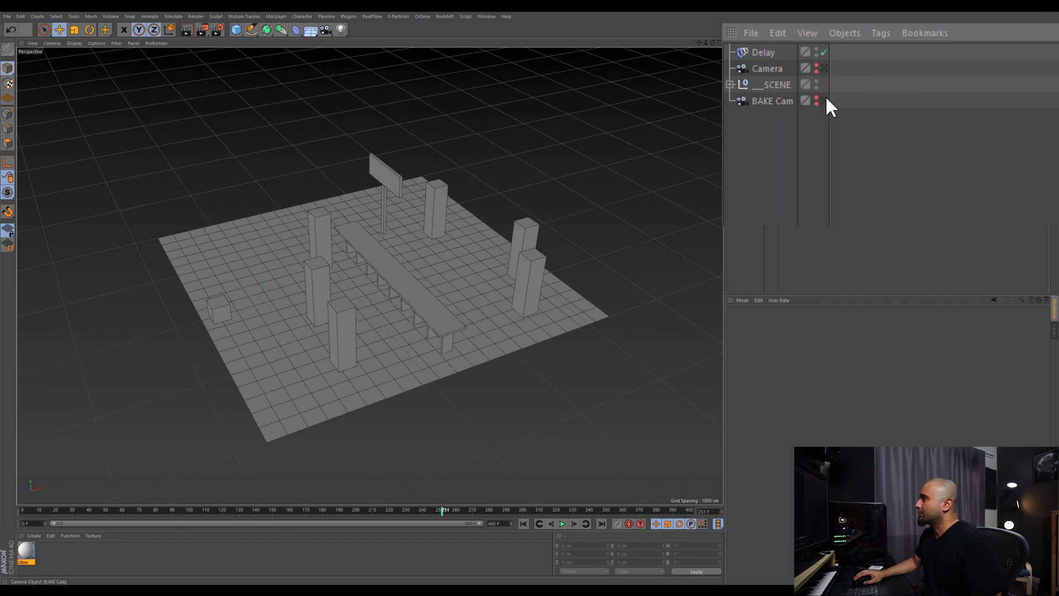
Look through the original Camera and rename it LINEAR CAMERA.
click(824, 68)
click(761, 69)
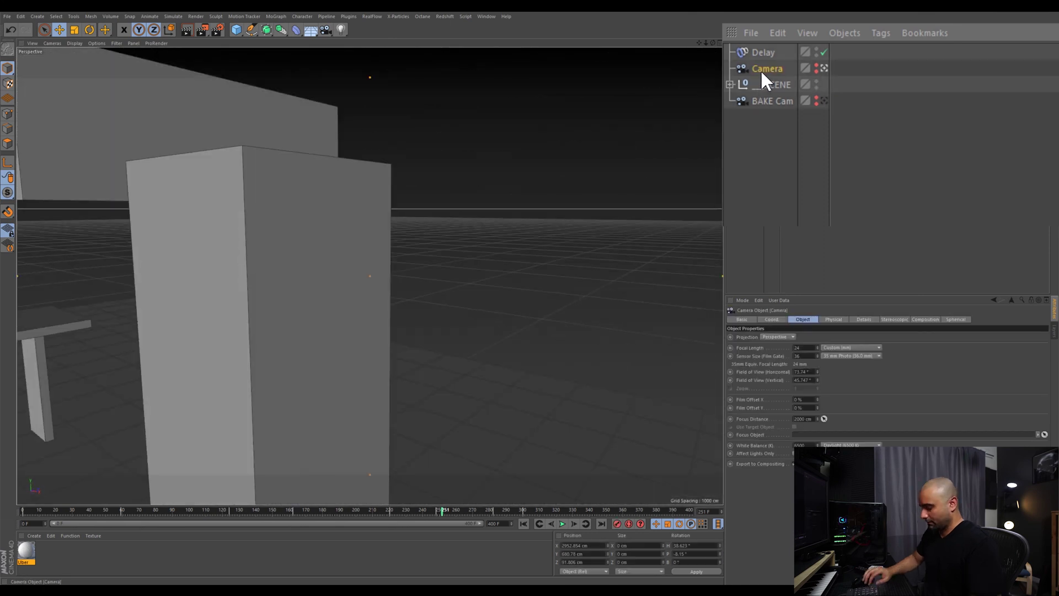
double_click(761, 71)
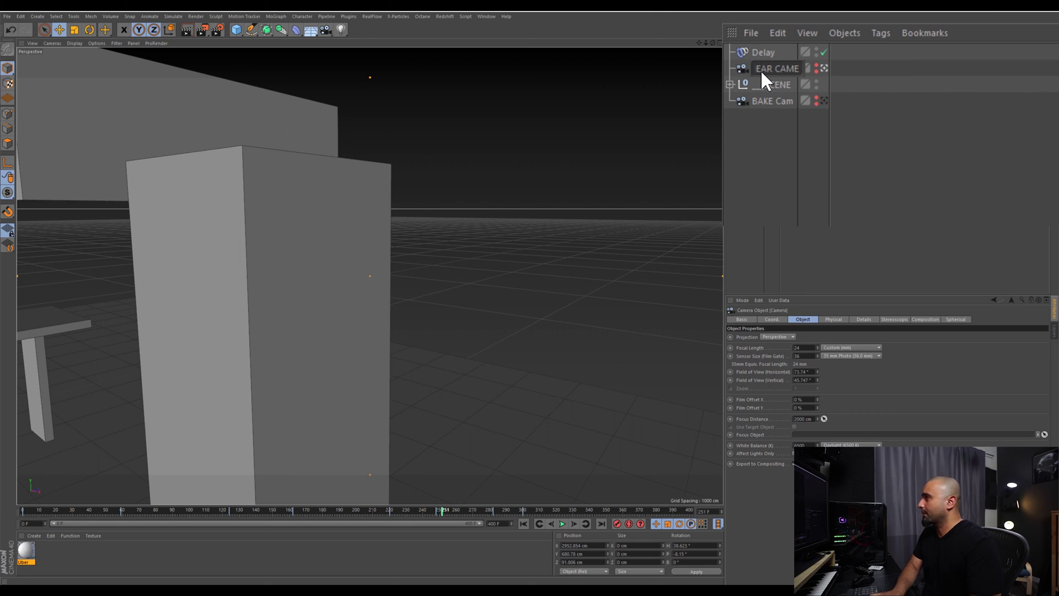
key(Escape)
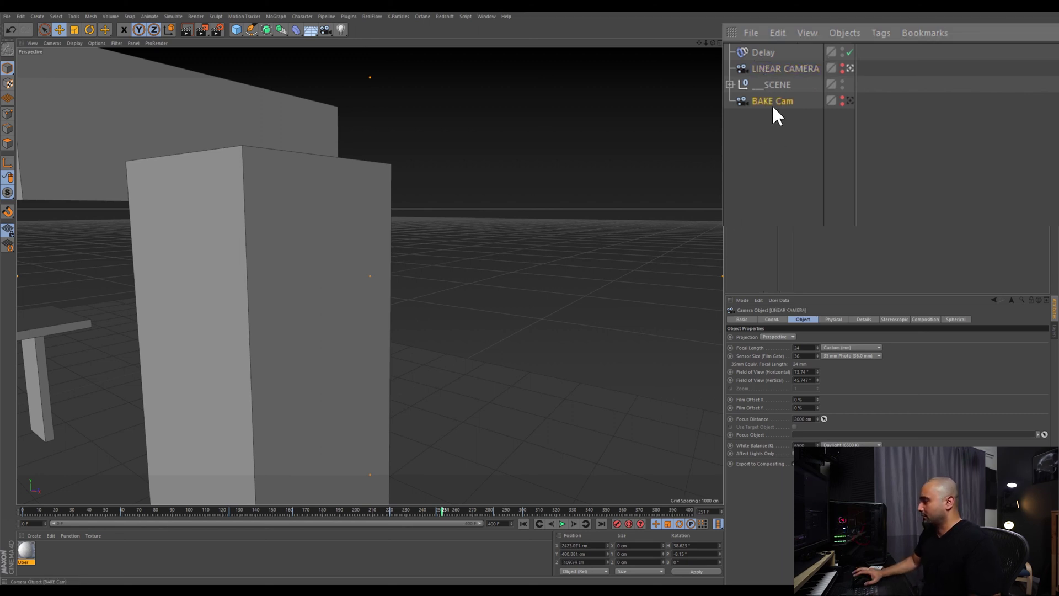
Rename the BAKE Cam object as SMOOTH.
click(767, 101)
double_click(765, 101)
text(SMOOTH)
key(Return)
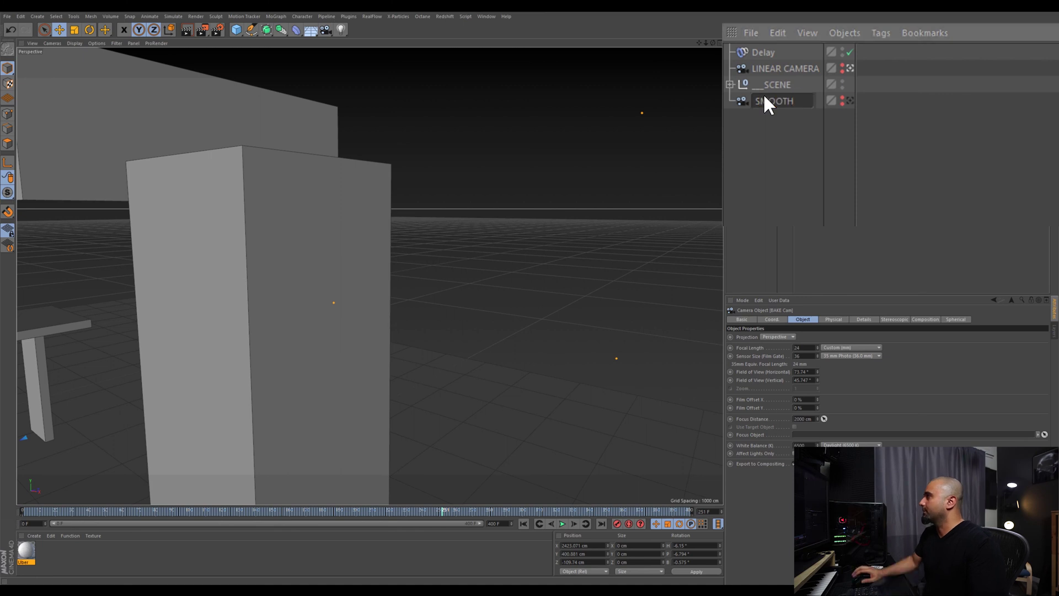
Play the animation from the first frame through LINEAR CAMERA to review its motion, and return to the start.
click(850, 66)
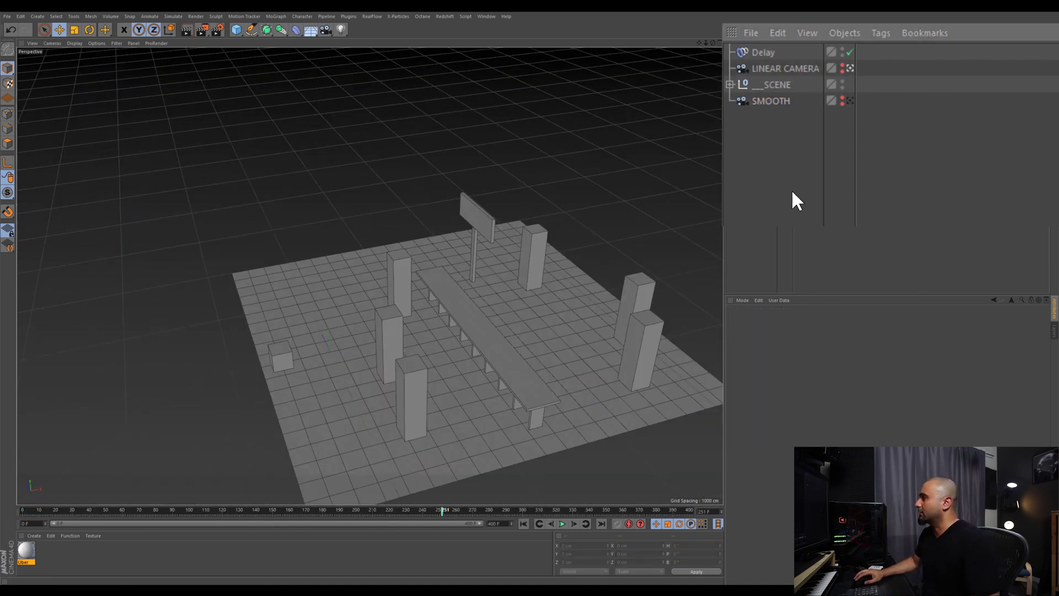
click(791, 188)
click(850, 66)
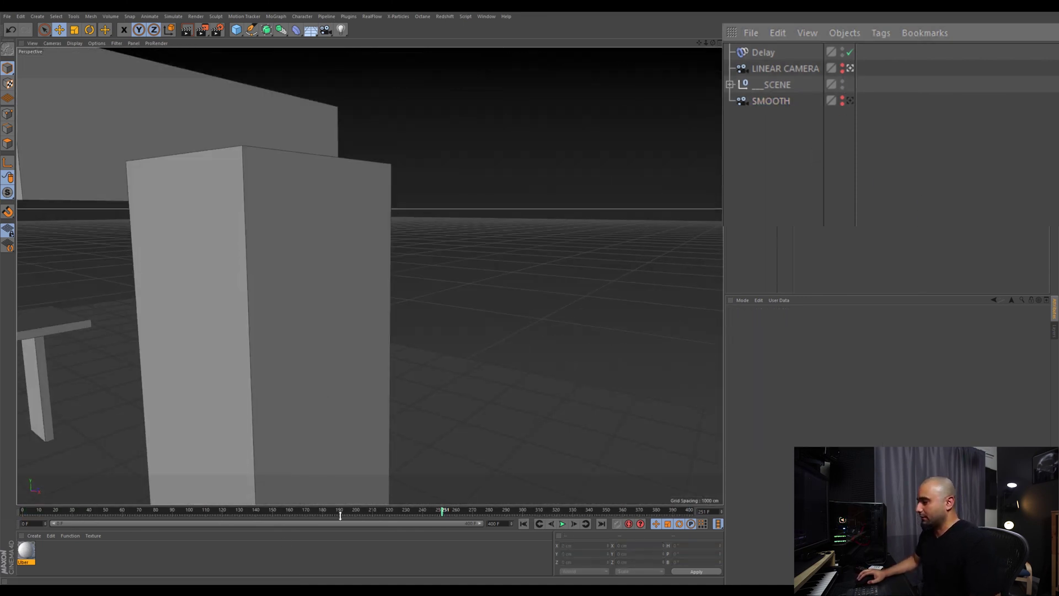
click(524, 524)
click(562, 524)
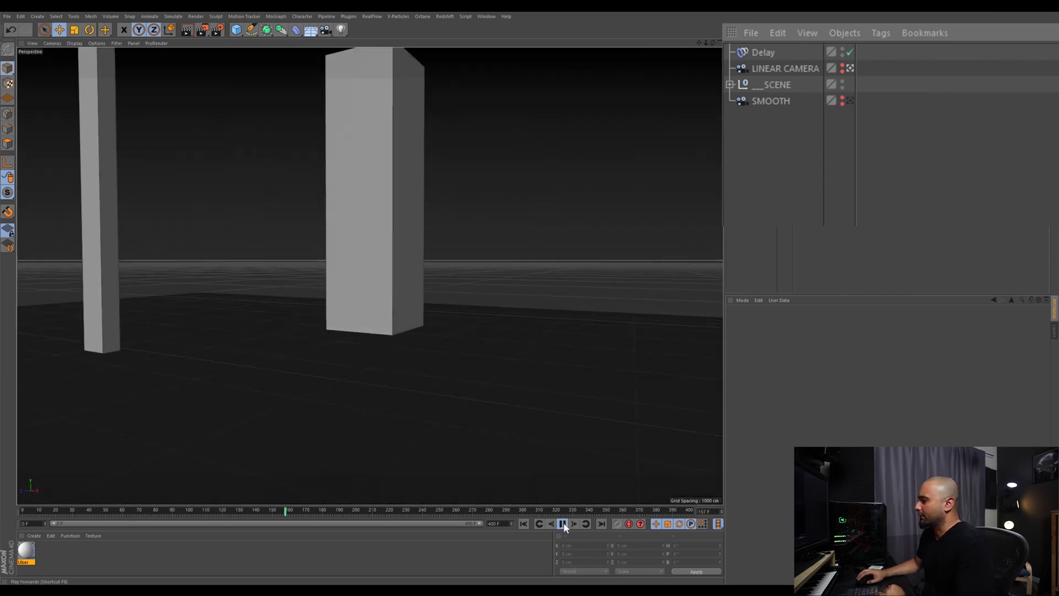
click(563, 524)
click(523, 524)
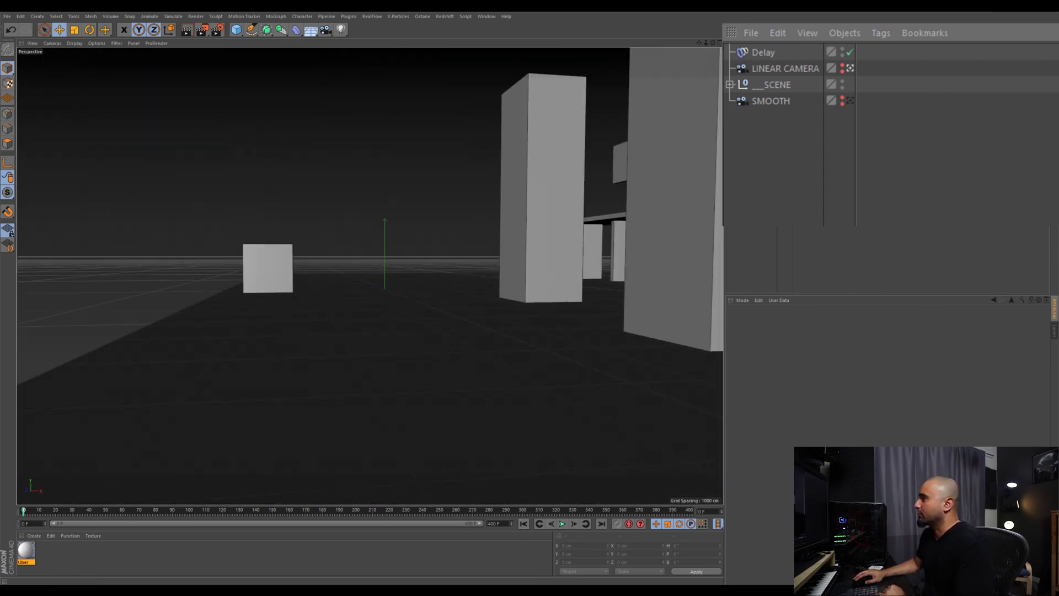
Select the SMOOTH camera and look through it at the start of the animation.
click(762, 99)
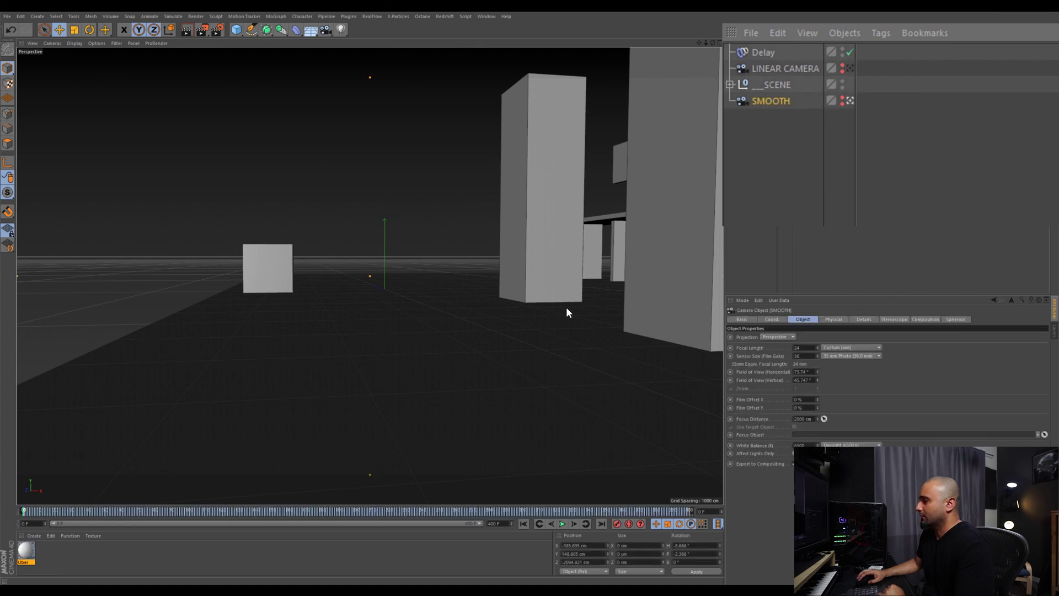